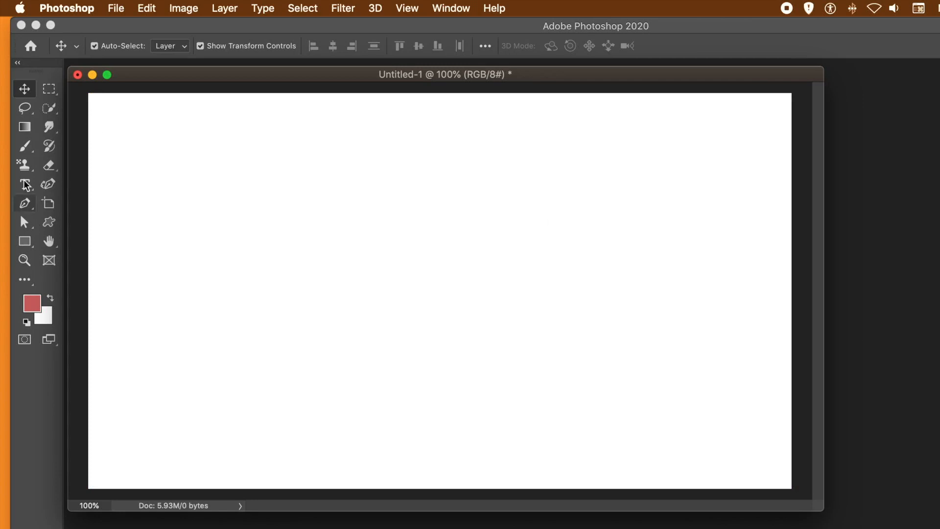
Draw a tall, narrow rectangle shape about 24 by 1101 px down the canvas, filled with the black-to-white gradient
click(25, 243)
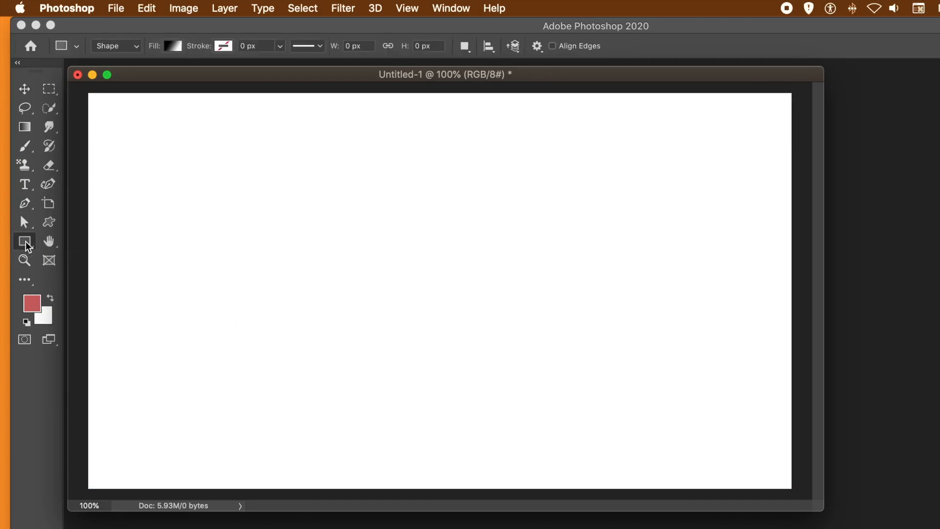
click(117, 46)
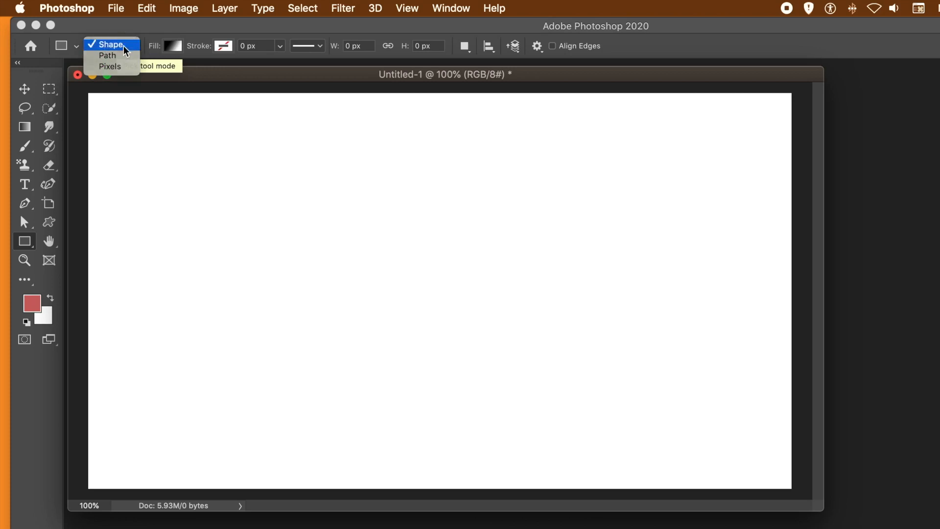
click(122, 45)
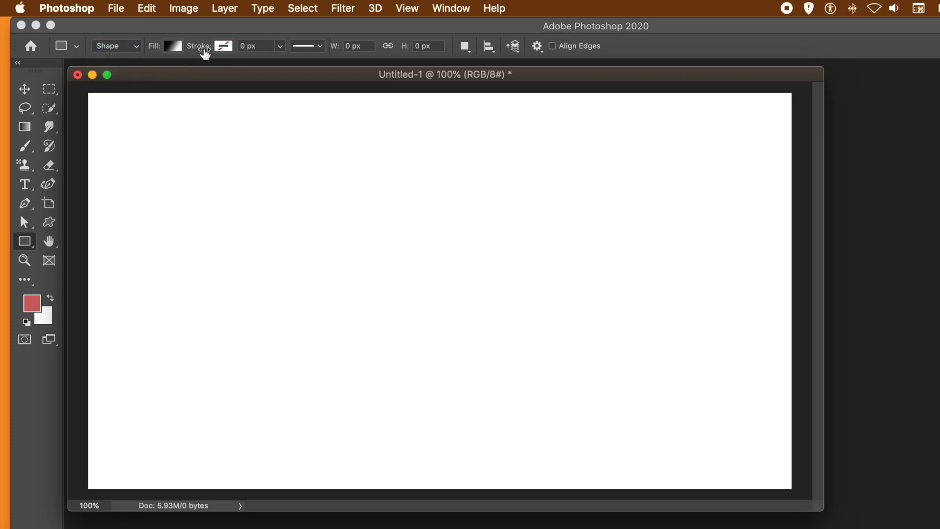
click(178, 46)
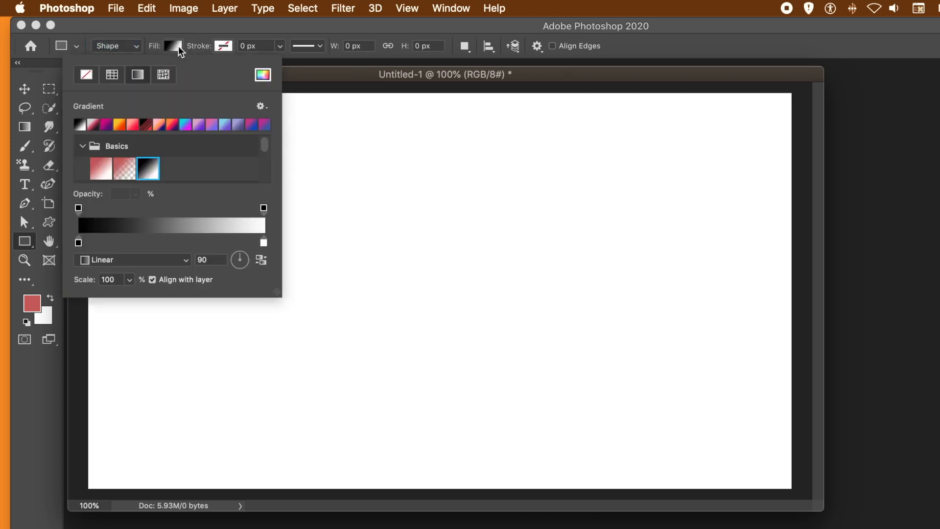
click(148, 170)
click(225, 24)
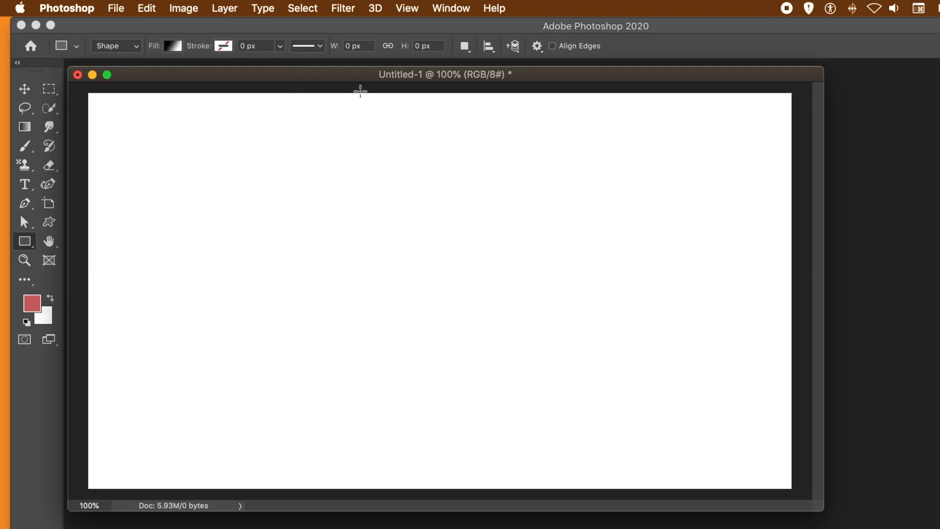
drag(361, 92, 370, 495)
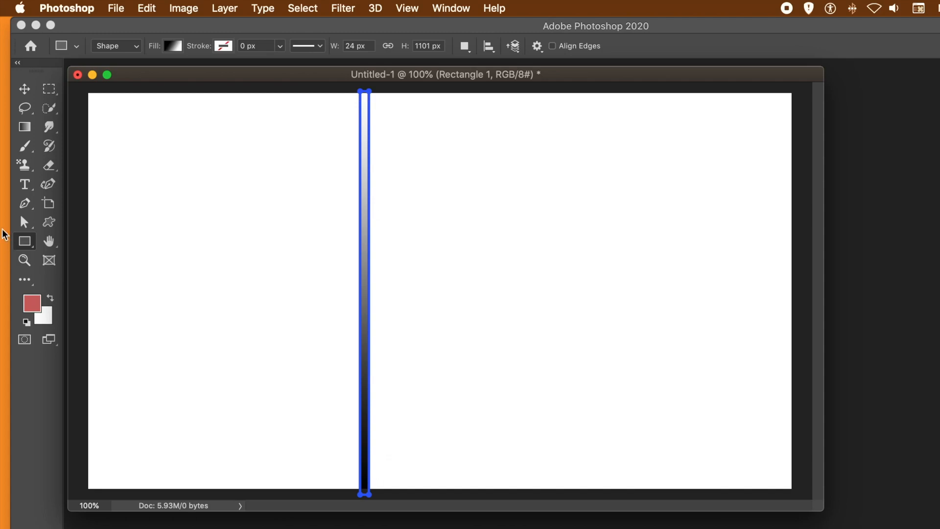
Rotate the rectangle strip clockwise by about 0.93° and apply the transform
click(28, 90)
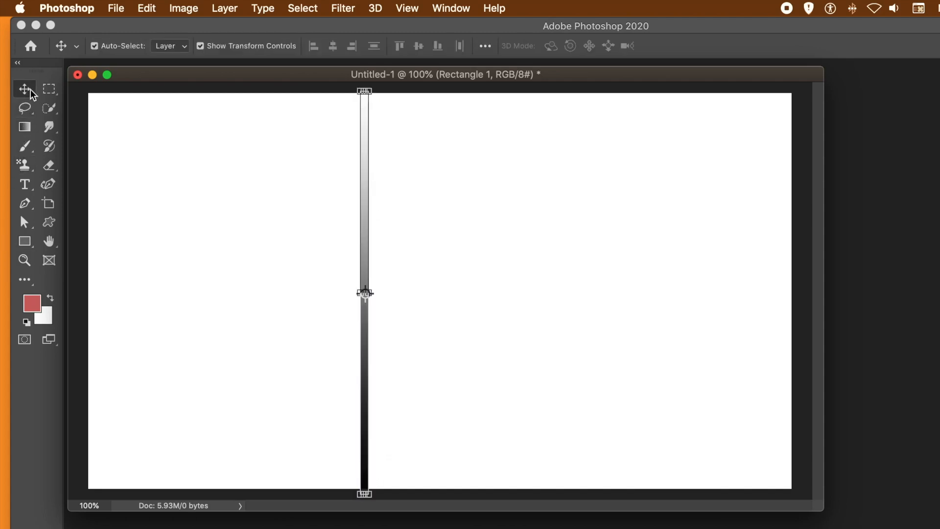
click(382, 90)
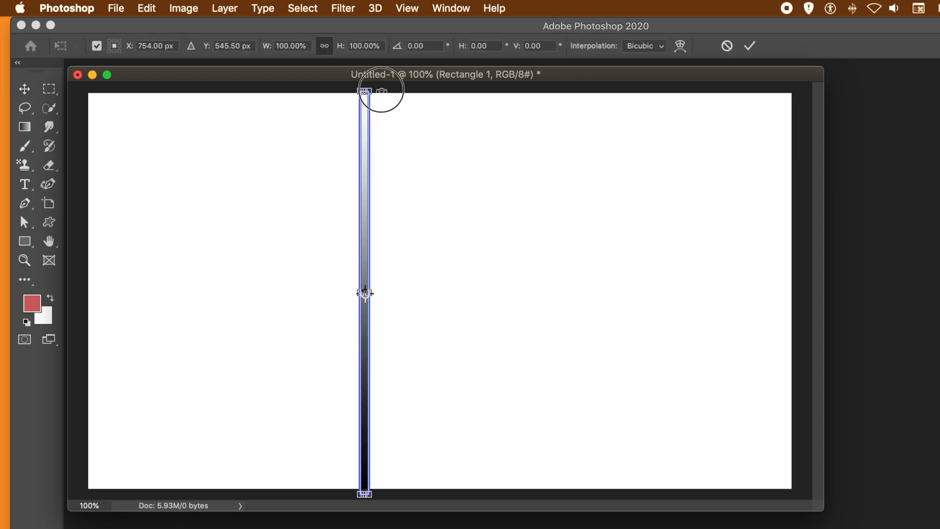
drag(383, 89, 386, 89)
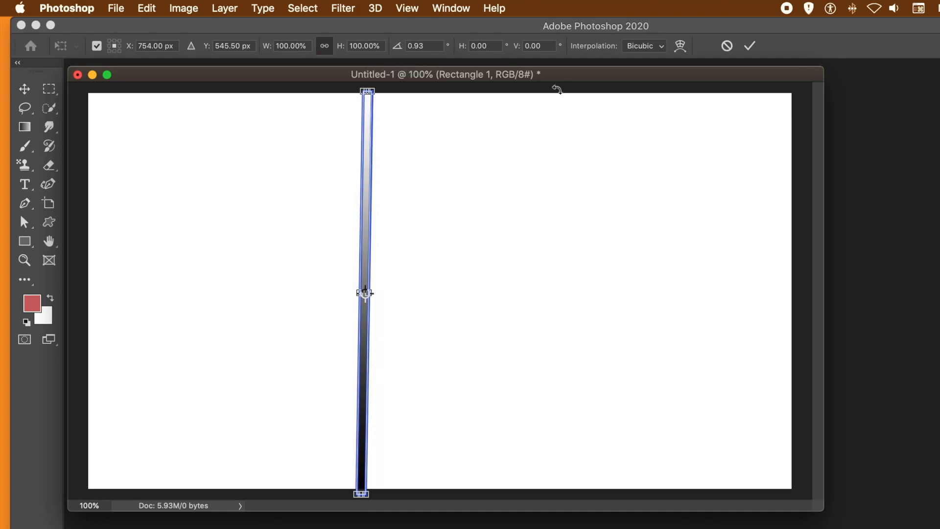
click(749, 47)
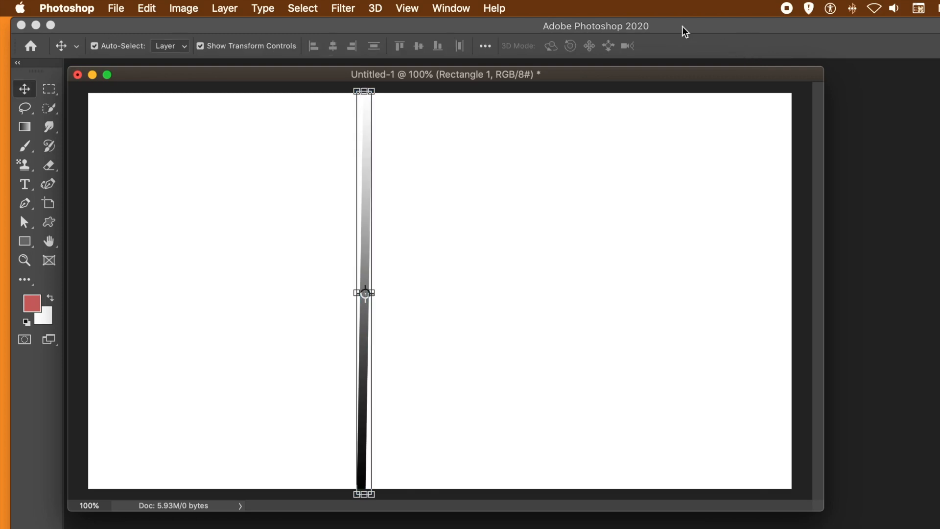
Add a Bevel & Emboss layer style to the rectangle with its size set to 24 px
click(215, 9)
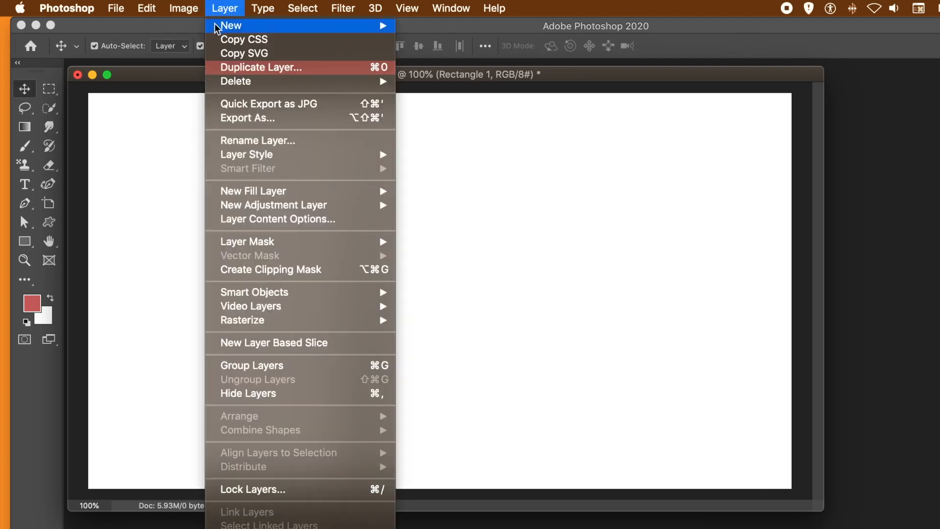
mouse_move(238, 156)
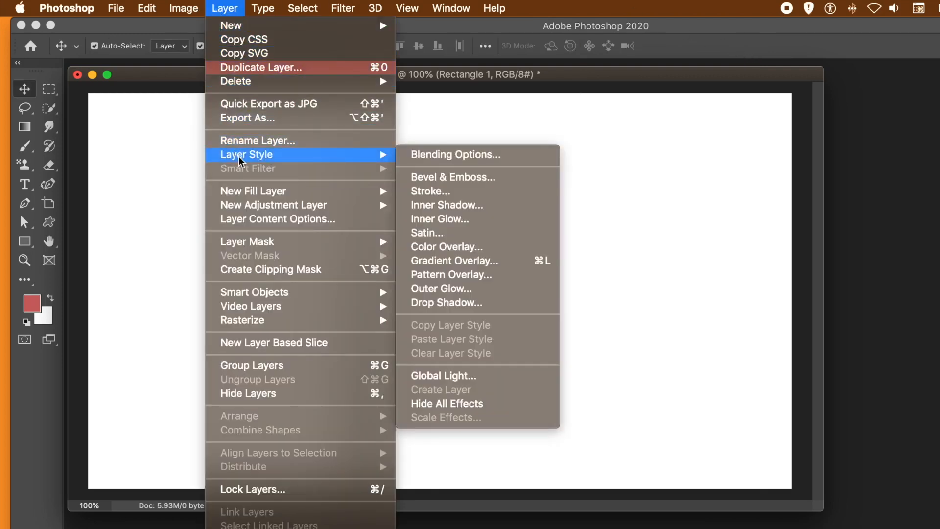
click(436, 177)
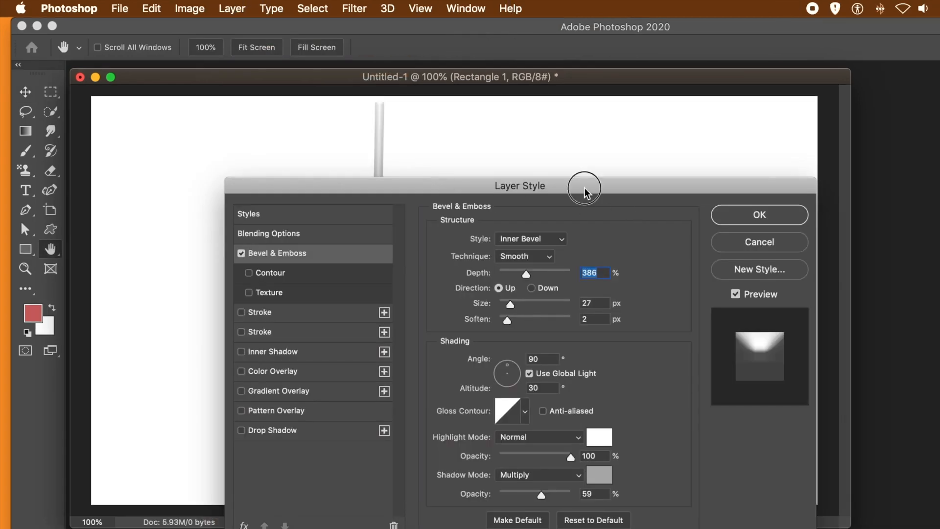
drag(585, 189, 700, 119)
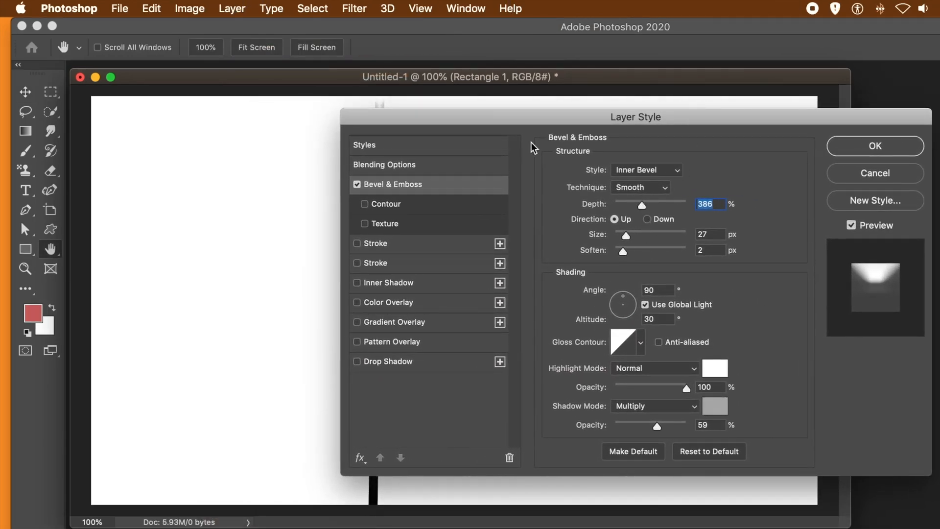
drag(625, 238, 625, 237)
Enable a black outside Stroke effect on the rectangle with a size of 4 px
click(357, 244)
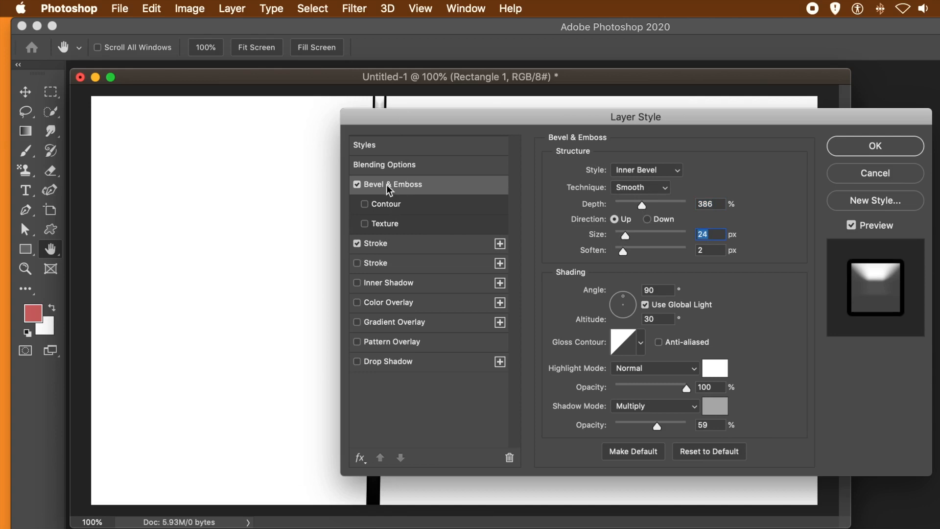
click(386, 249)
drag(606, 171, 605, 171)
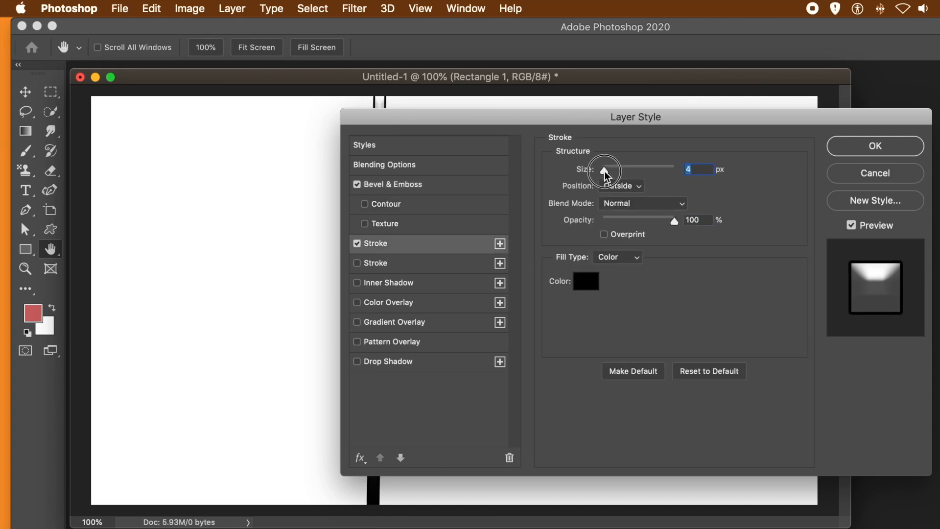
Add a Drop Shadow with angle 169°, distance 11 px, spread 33% and size 9 px, and apply the layer style
click(376, 360)
drag(405, 119, 459, 113)
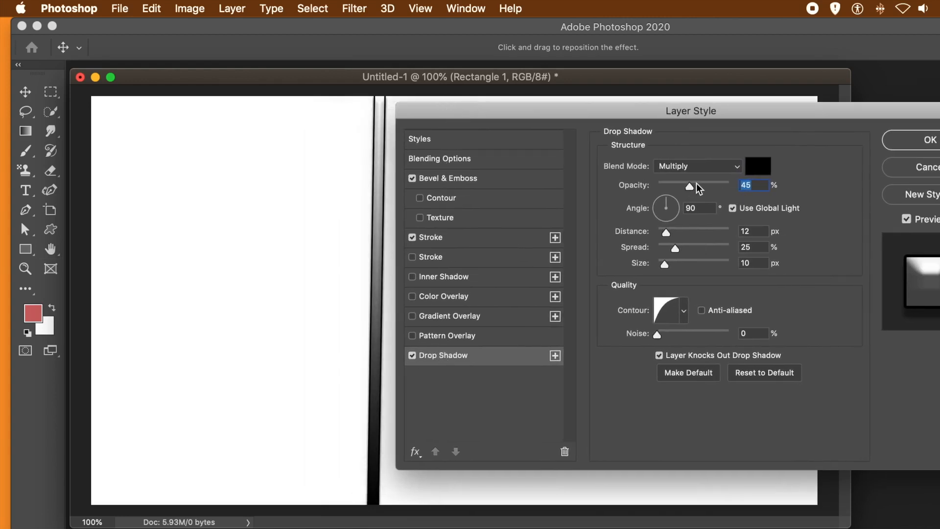
drag(384, 276, 387, 271)
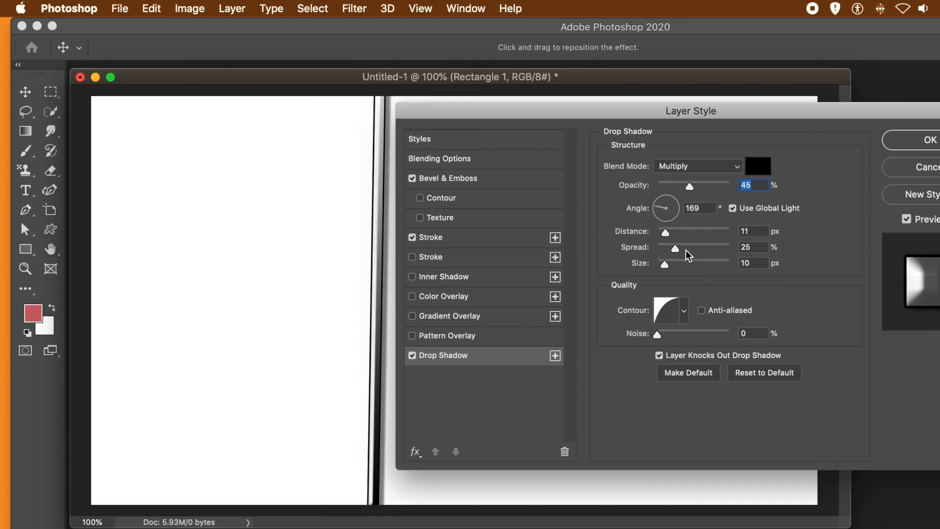
drag(665, 265, 681, 248)
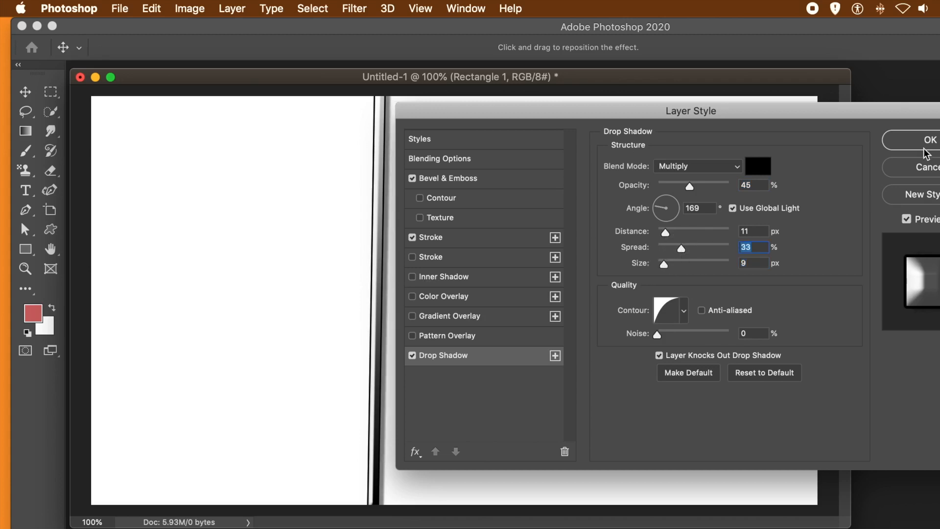
click(925, 149)
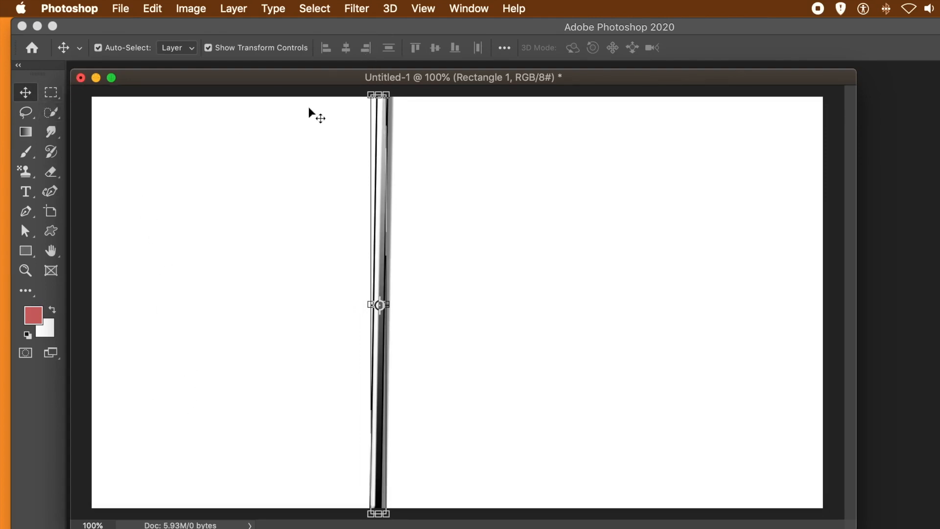
Delete the Background layer so only the styled rectangle remains on a transparent canvas
click(468, 10)
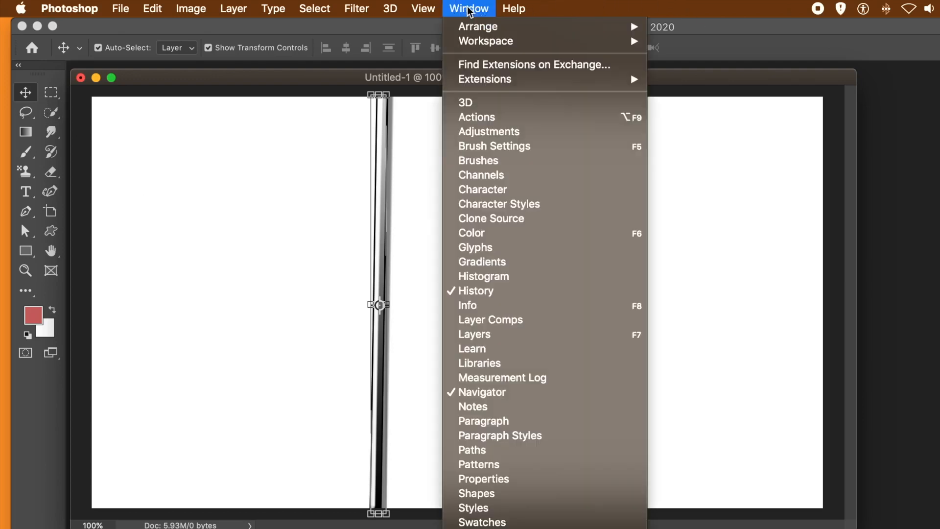
click(465, 338)
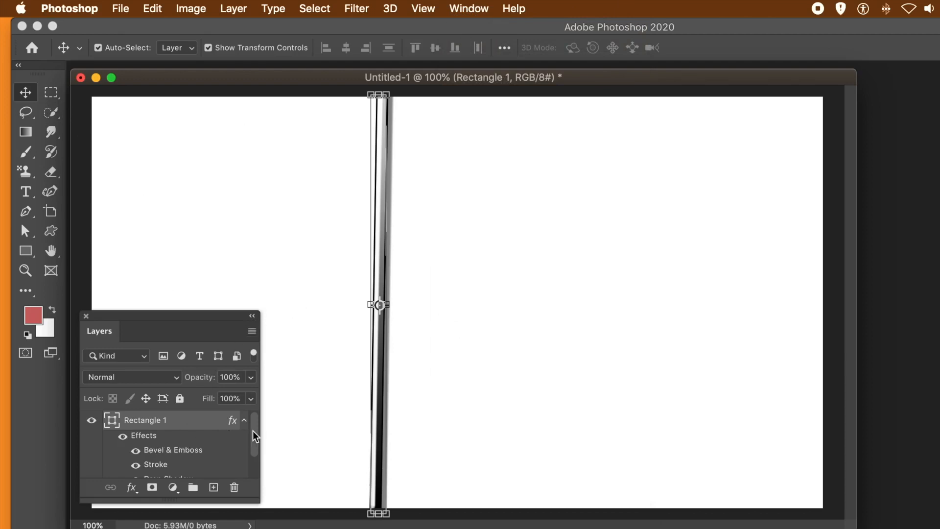
drag(254, 430, 258, 462)
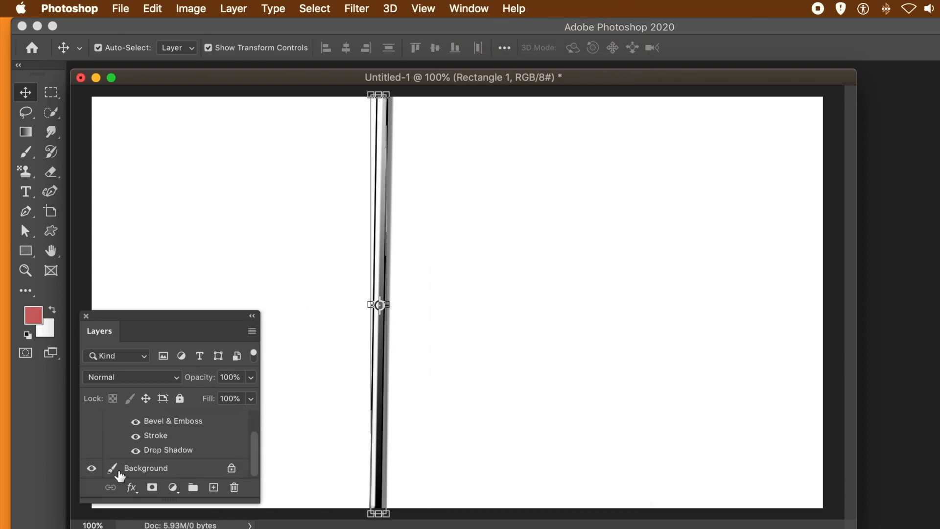
click(137, 469)
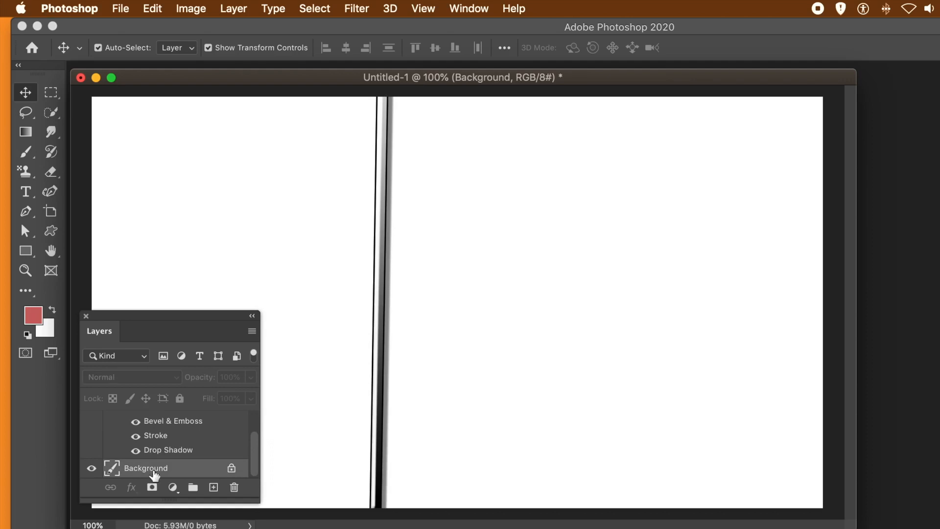
click(234, 488)
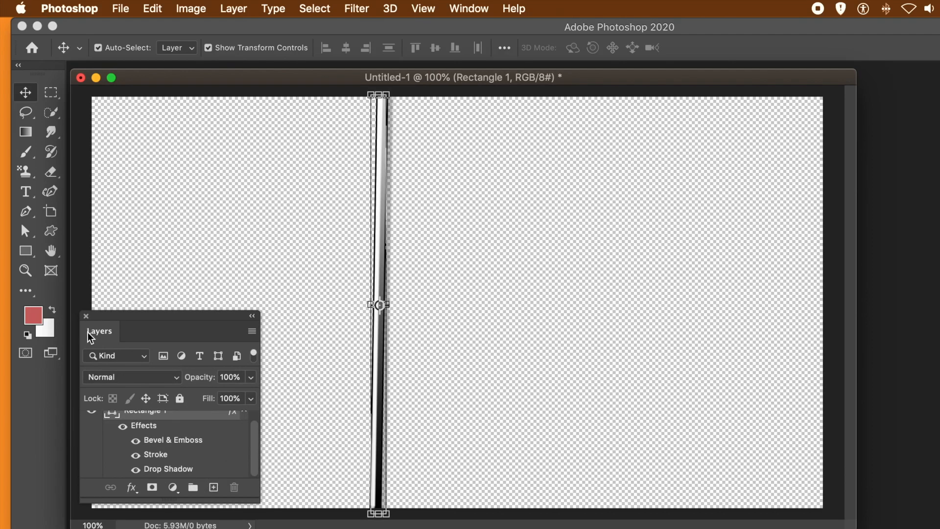
click(87, 317)
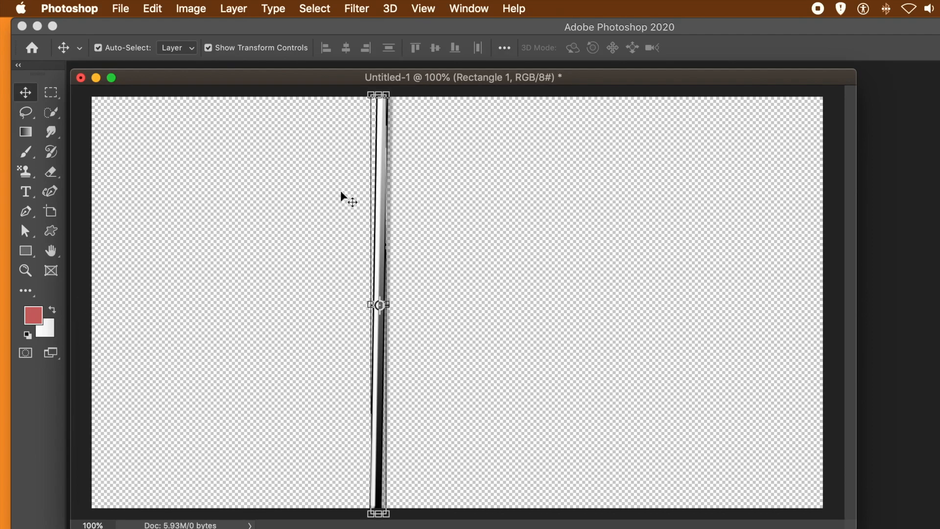
Select a small rectangular area across the middle of the strip and define it as a pattern with the default name
click(54, 93)
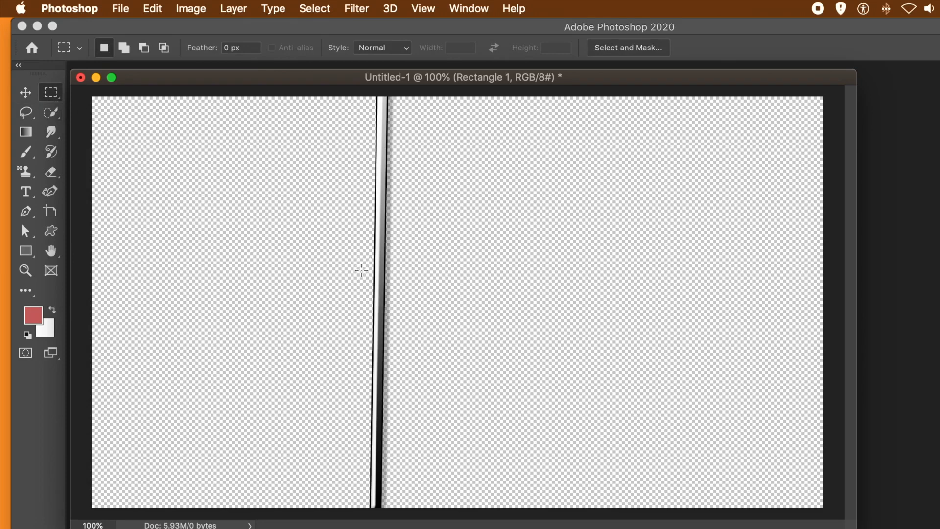
drag(362, 269, 398, 303)
click(158, 10)
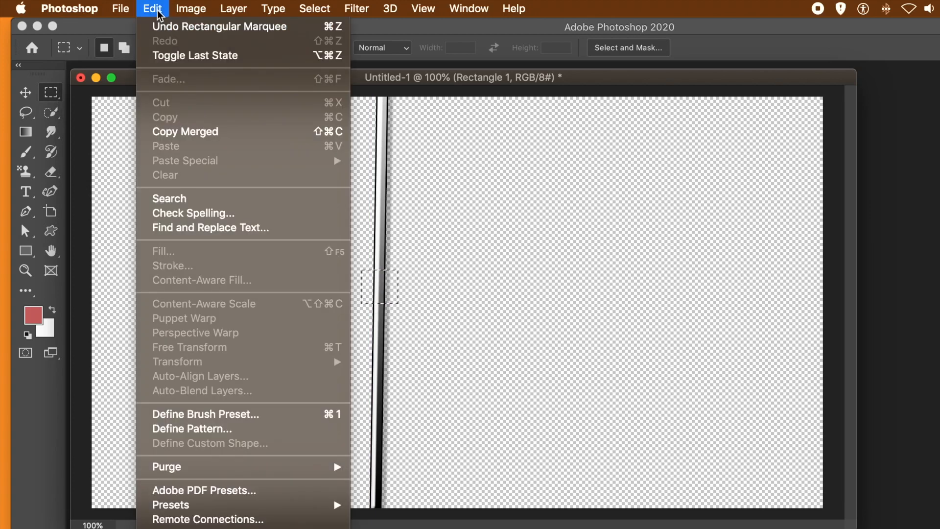
click(198, 434)
click(760, 381)
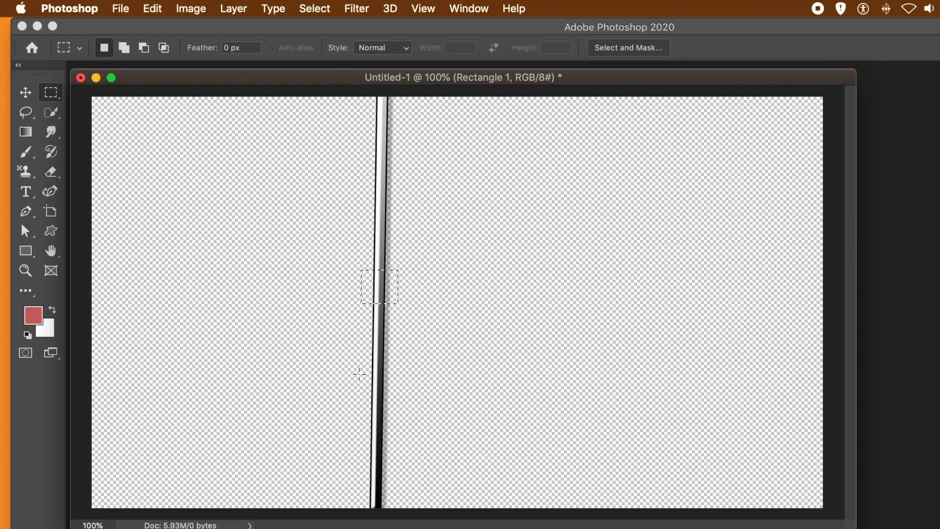
Select a taller area across the dark lower part of the strip and define it as another pattern with the default name
drag(358, 396, 393, 457)
click(153, 8)
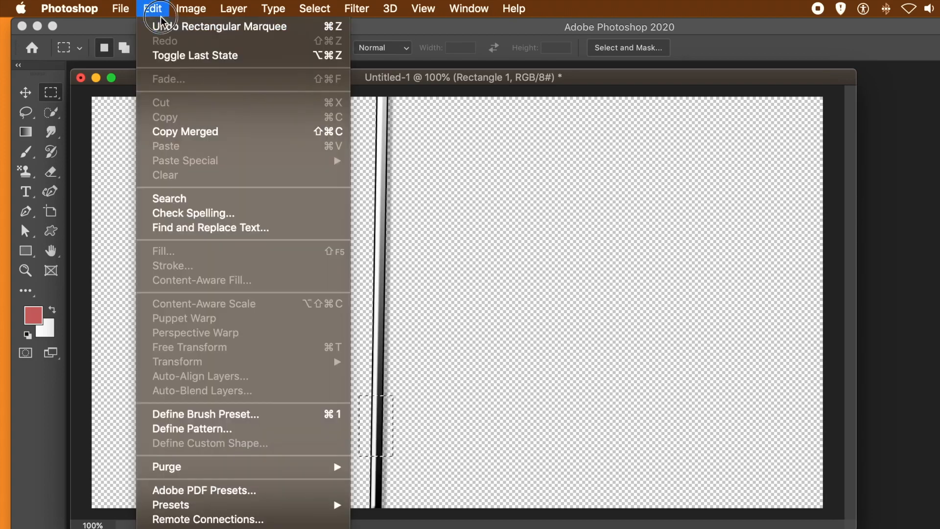
click(186, 429)
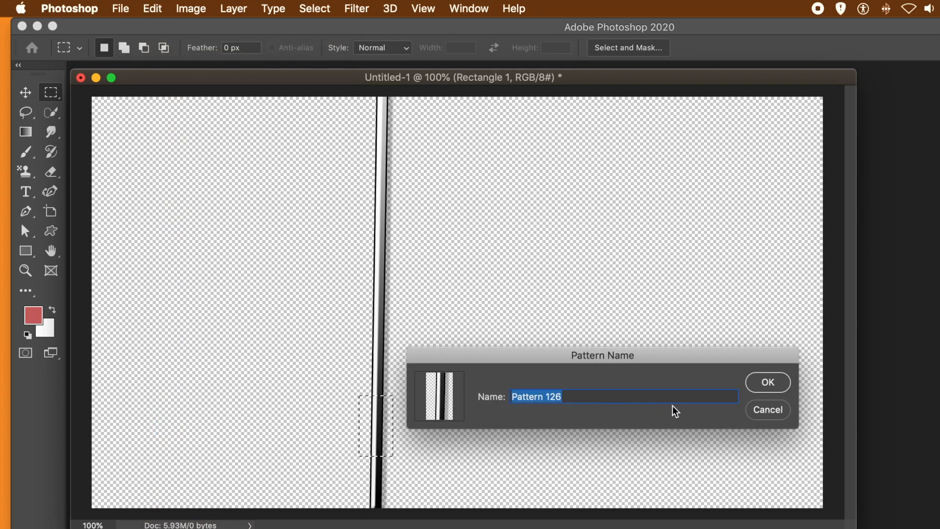
click(767, 382)
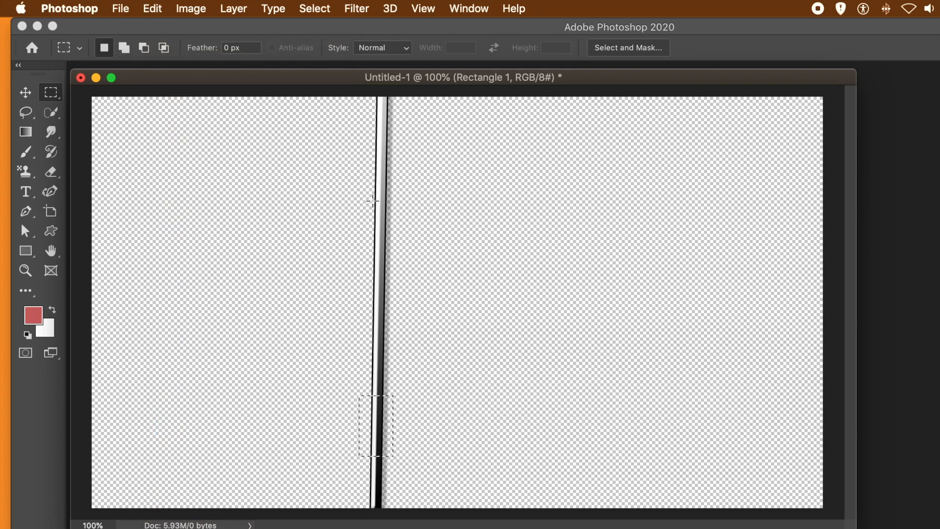
Select a short area across the light upper part of the strip and define it as a third pattern with the default name
drag(367, 196, 396, 214)
click(153, 8)
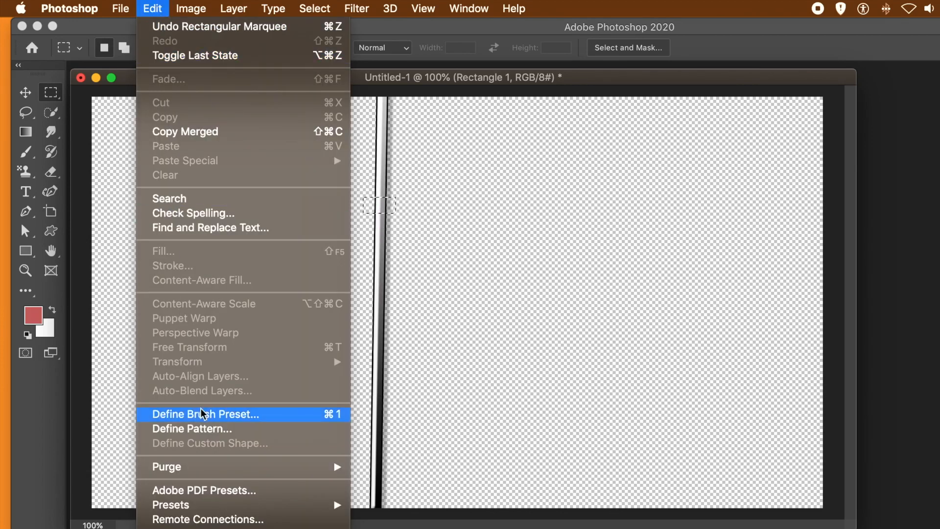
click(226, 428)
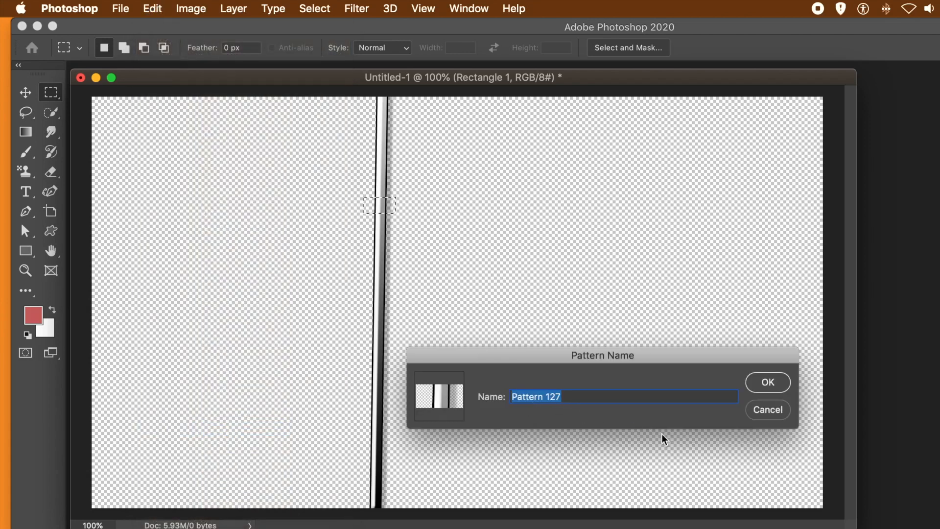
click(766, 388)
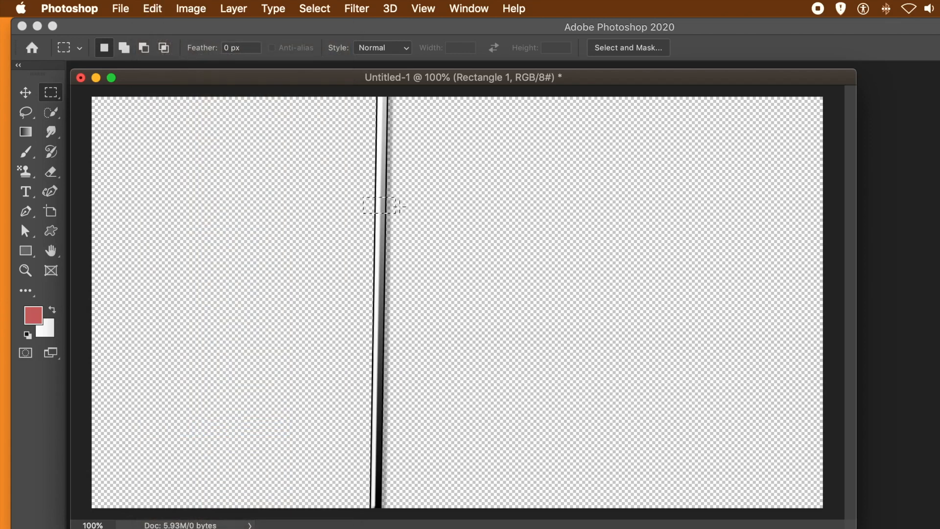
Deselect the rectangular area across the light upper part of the strip
click(308, 8)
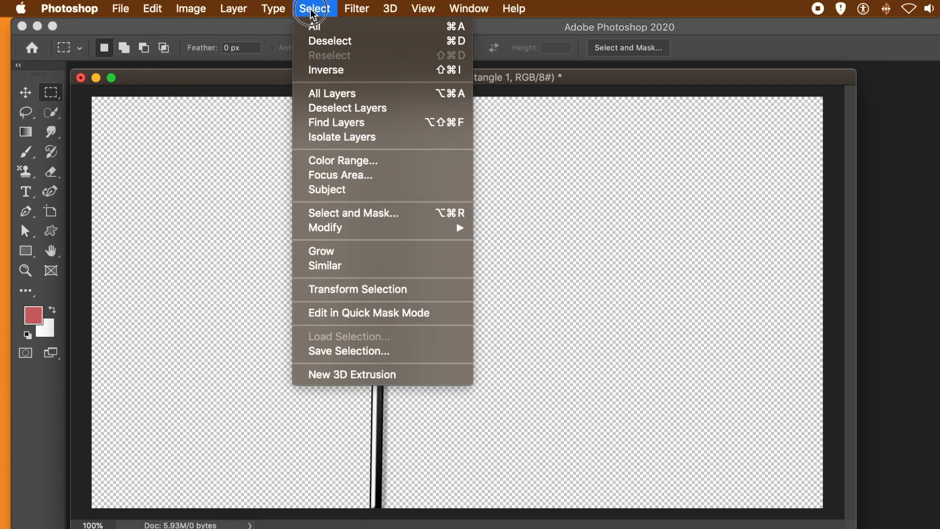
click(315, 42)
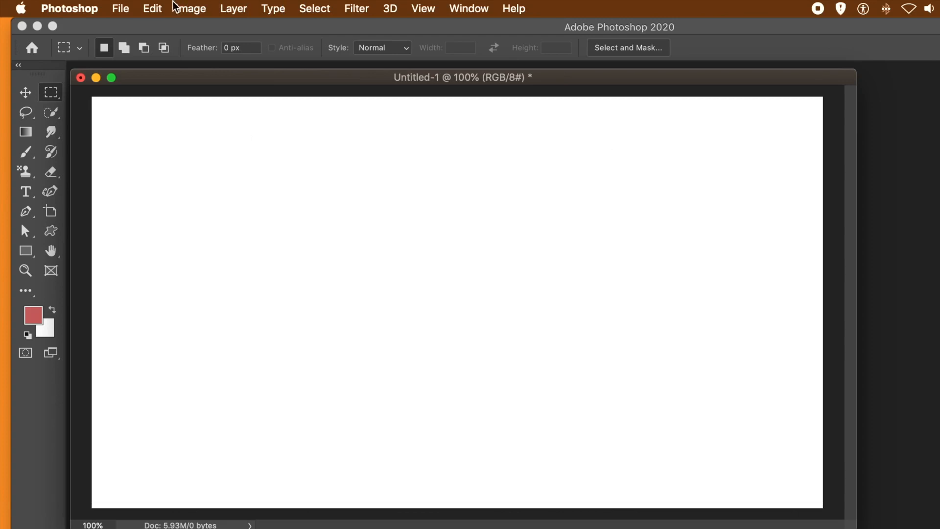
Start a Fill on the white canvas with Pattern contents and pick the middle striped pattern in the second-to-last row
click(149, 10)
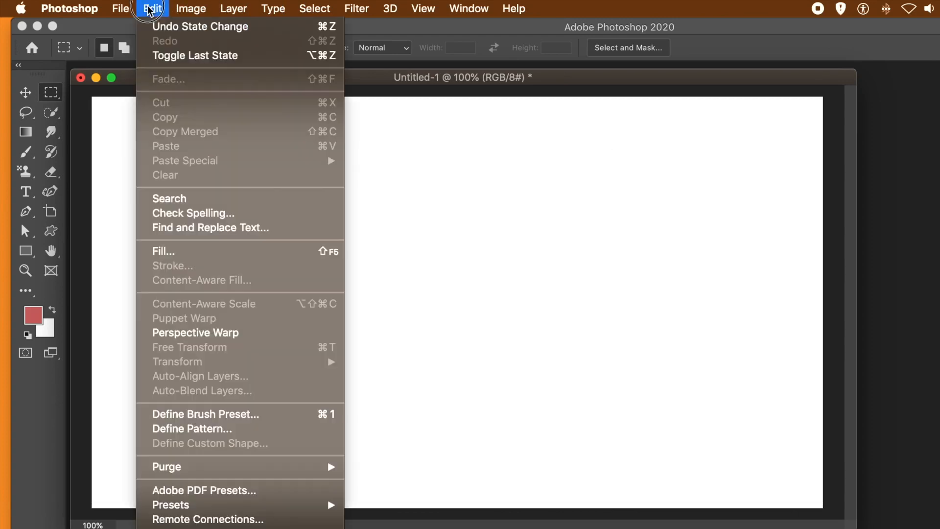
click(181, 252)
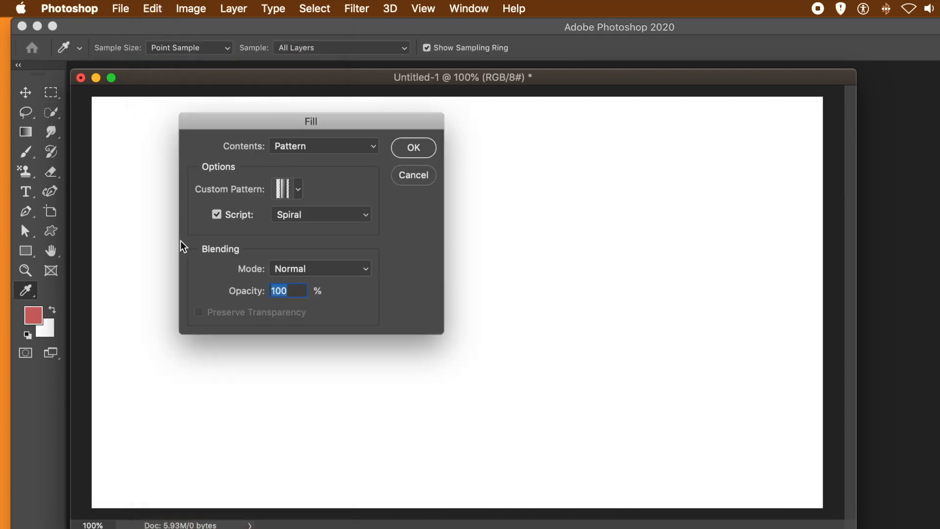
click(316, 149)
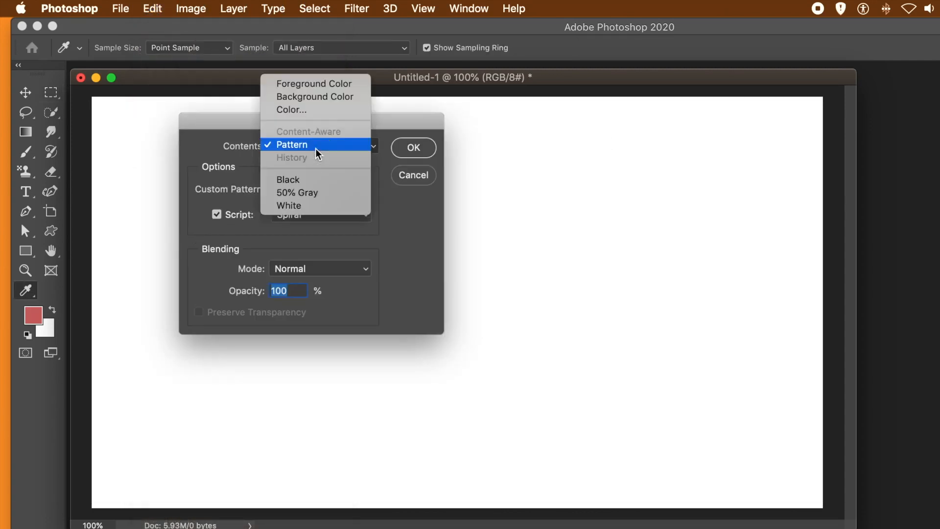
click(316, 146)
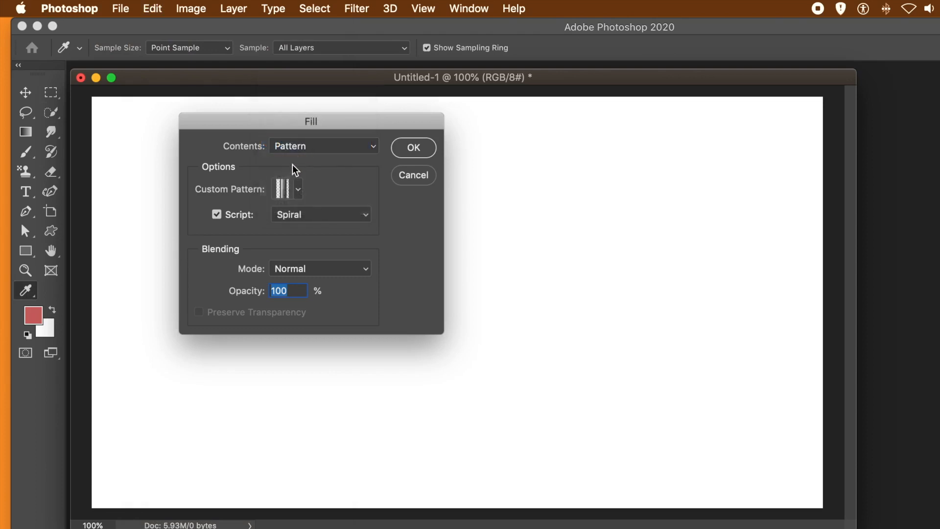
click(298, 190)
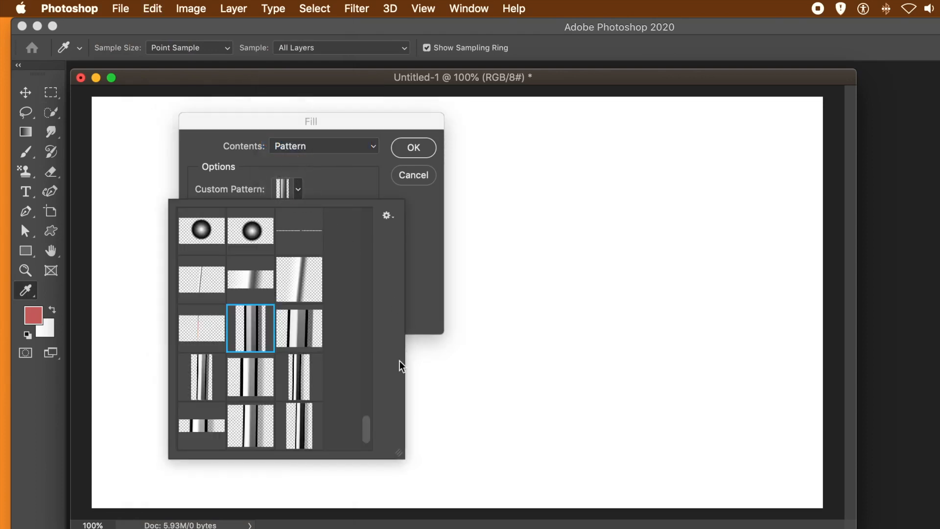
drag(369, 423, 367, 444)
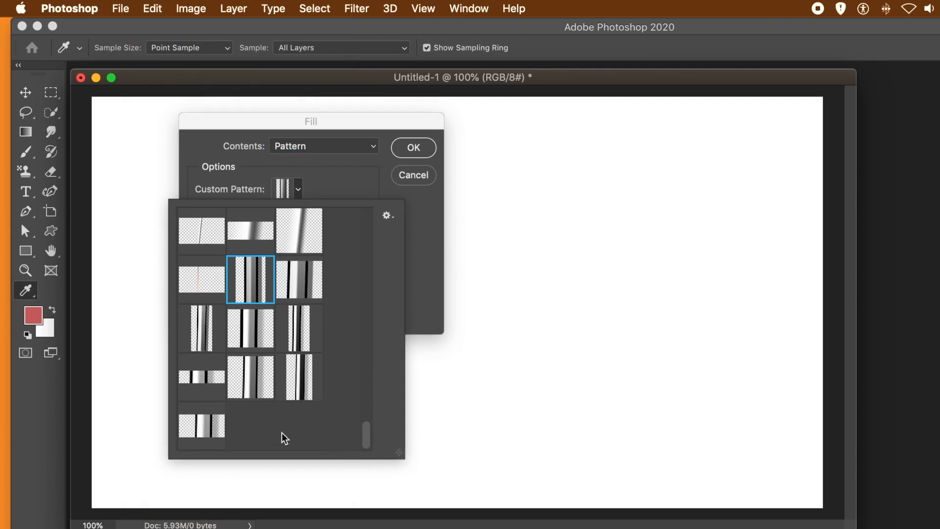
click(254, 387)
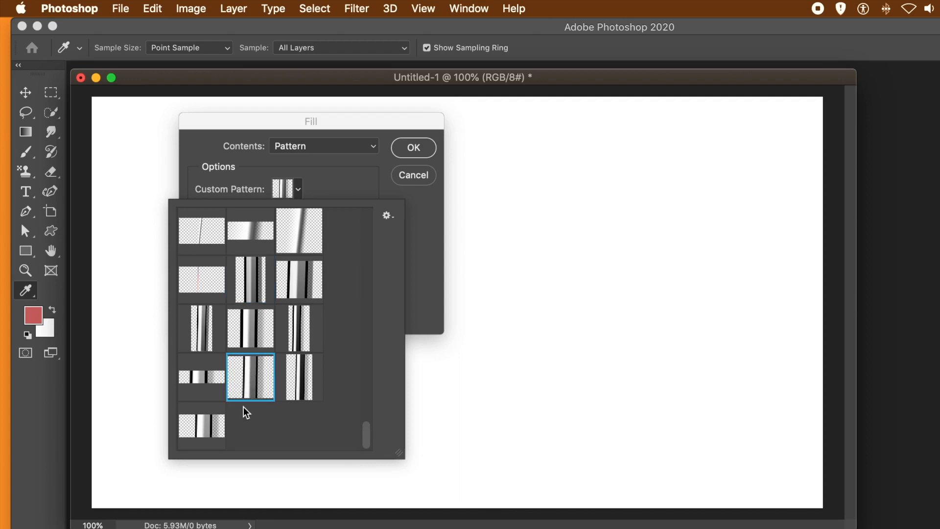
click(426, 285)
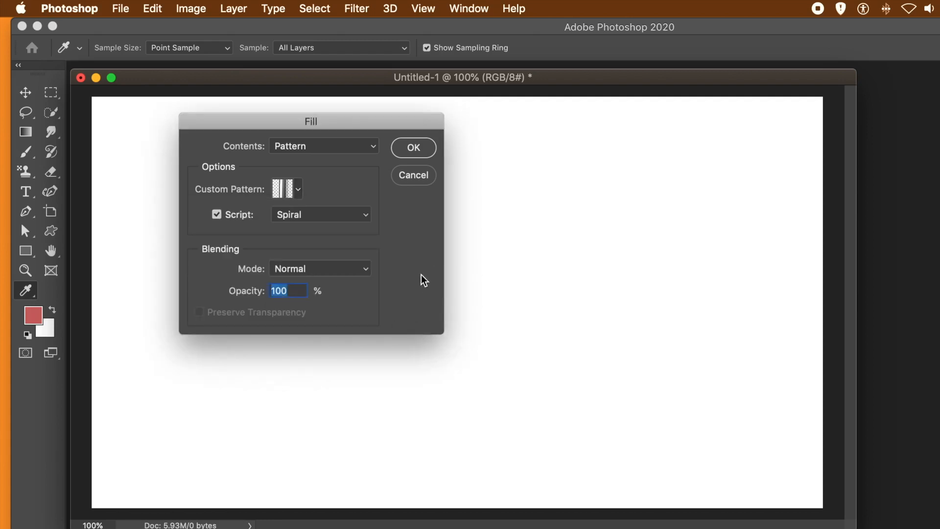
Keep the Script option enabled with Spiral and confirm the fill to open the spiral settings
click(217, 215)
click(217, 216)
click(317, 220)
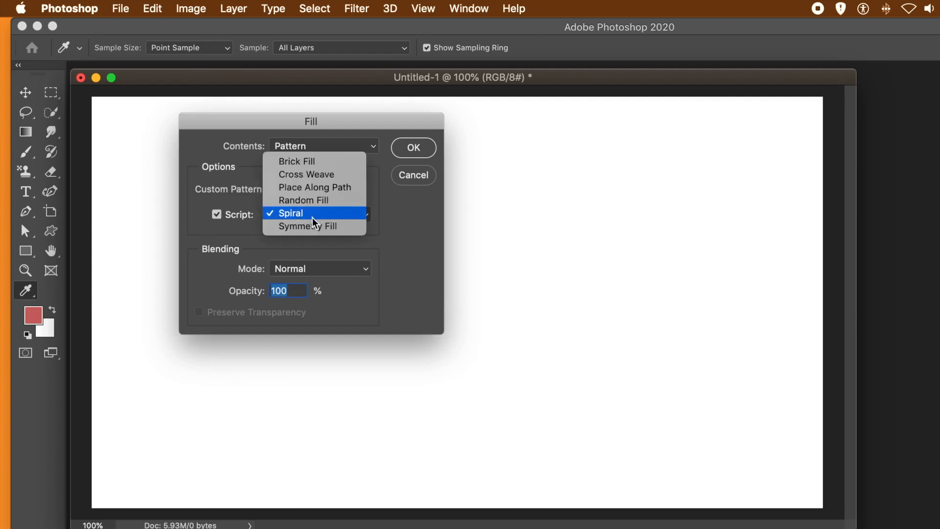
click(312, 215)
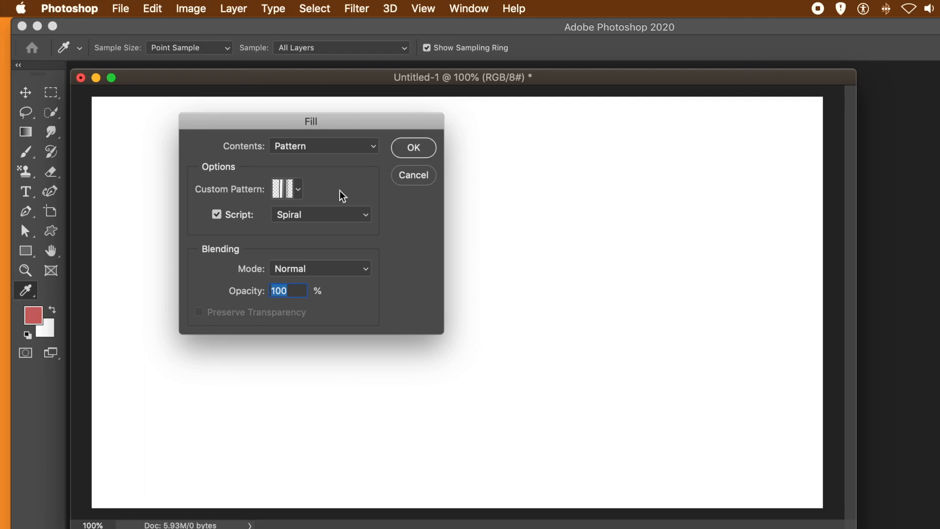
key(Return)
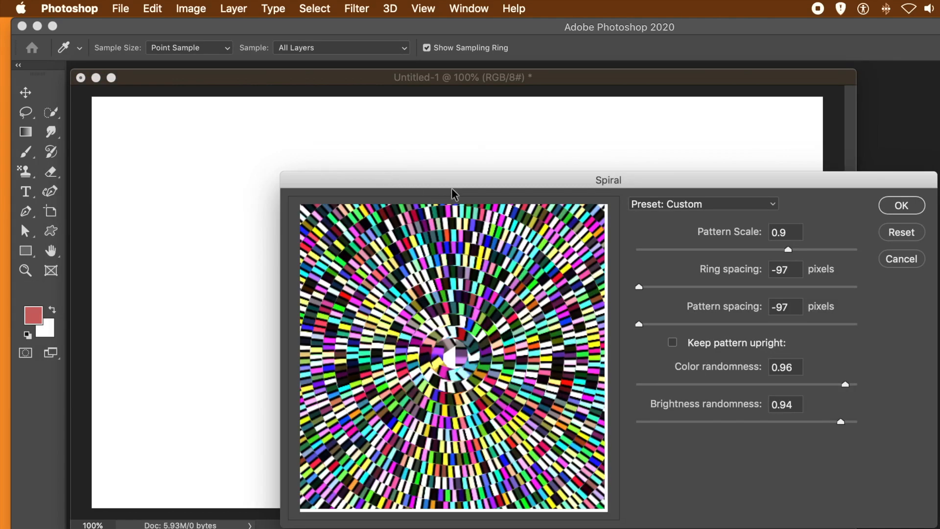
Set the spiral's Pattern Scale to 0.92 and apply the fill to the canvas
drag(469, 187, 354, 129)
click(522, 229)
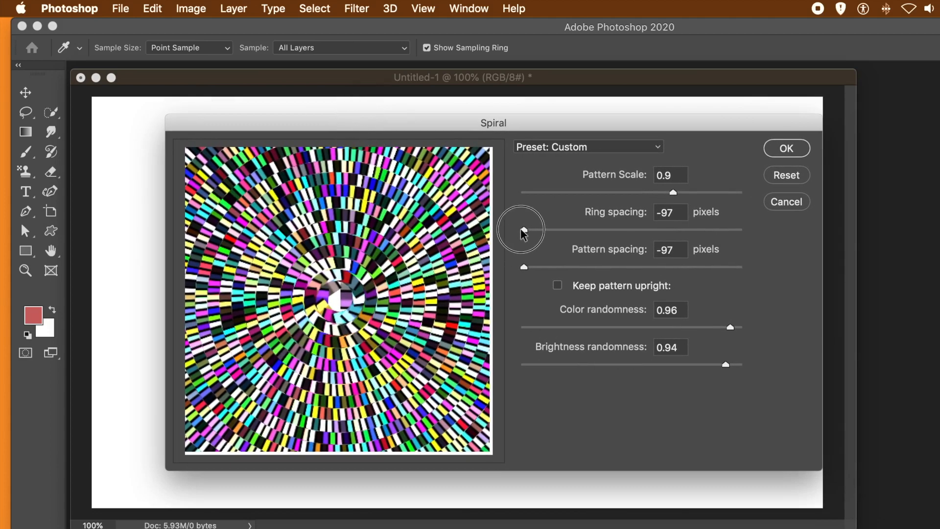
click(522, 269)
drag(670, 192, 668, 193)
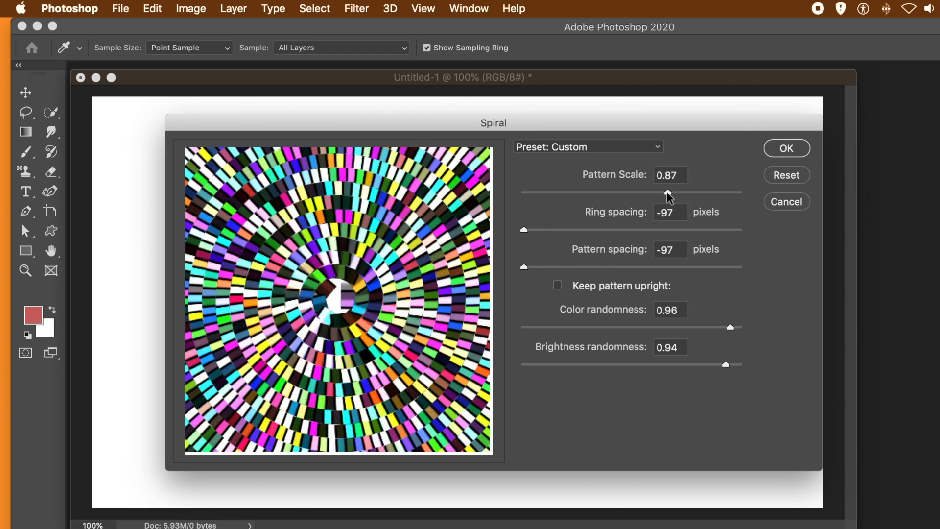
click(668, 193)
click(676, 193)
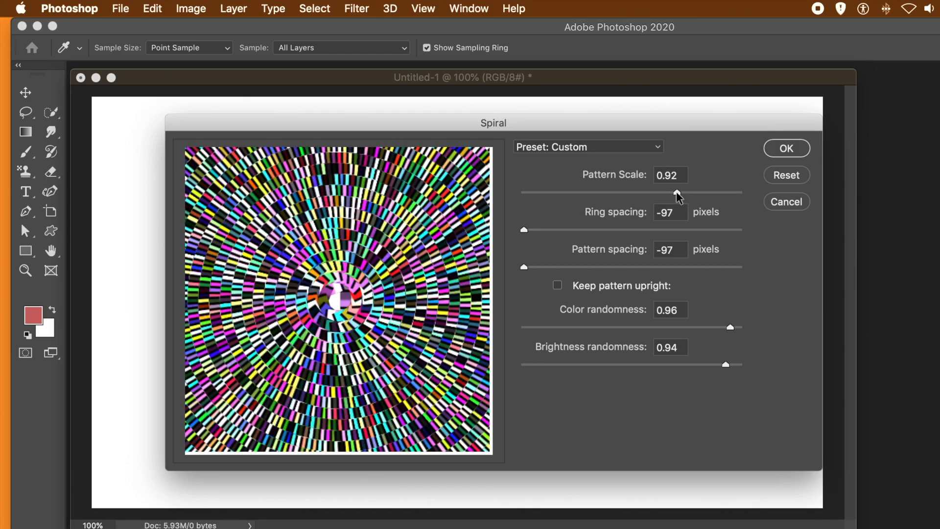
click(677, 194)
click(677, 309)
drag(677, 309, 640, 304)
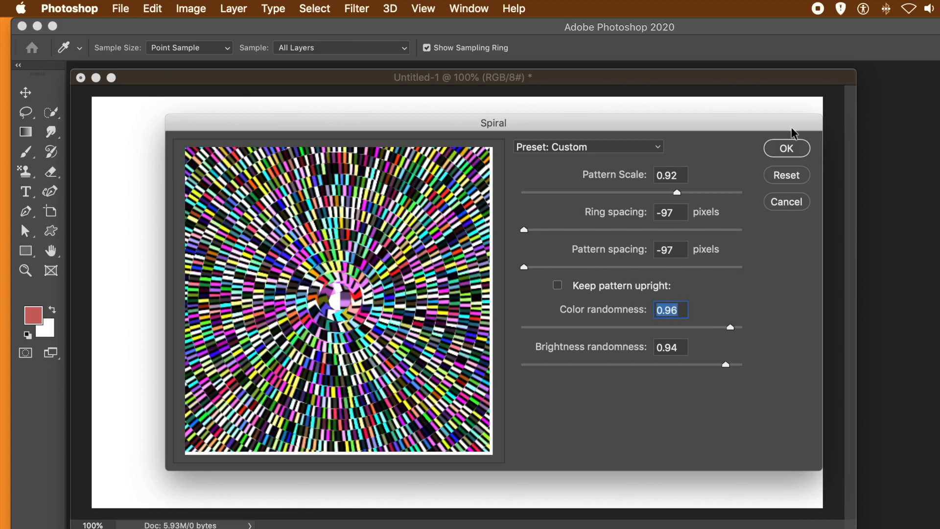
click(786, 152)
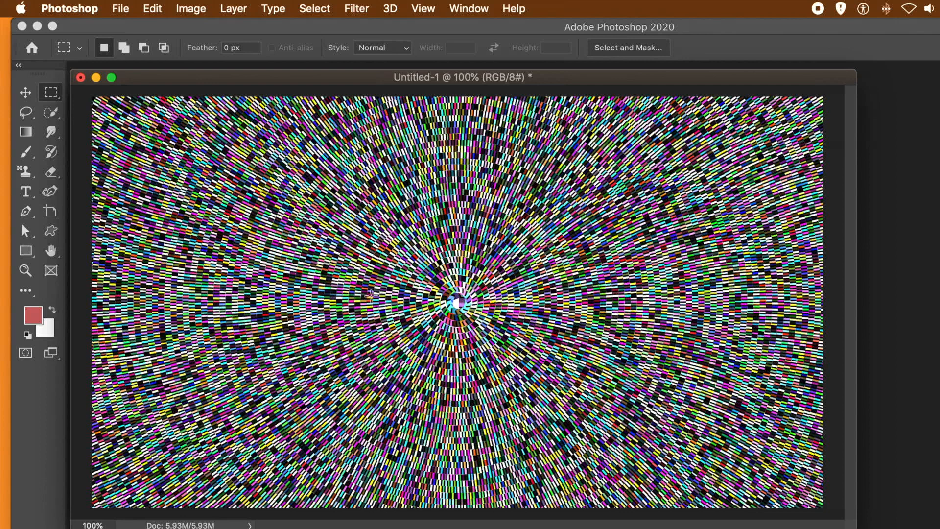
Undo the spiral pattern fill on the canvas
click(158, 10)
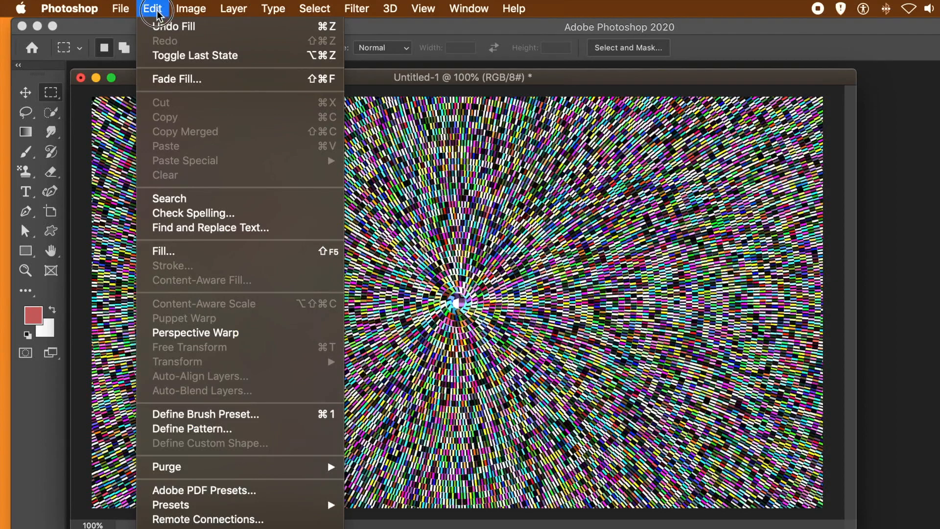
click(159, 29)
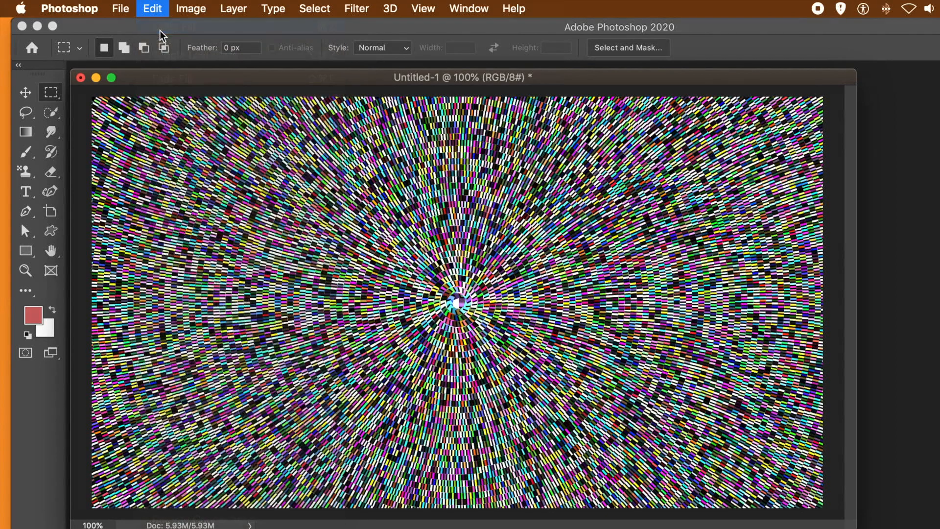
Start a new Spiral-scripted fill, choosing the tall striped pattern in the middle of the second visible row of custom patterns
click(157, 11)
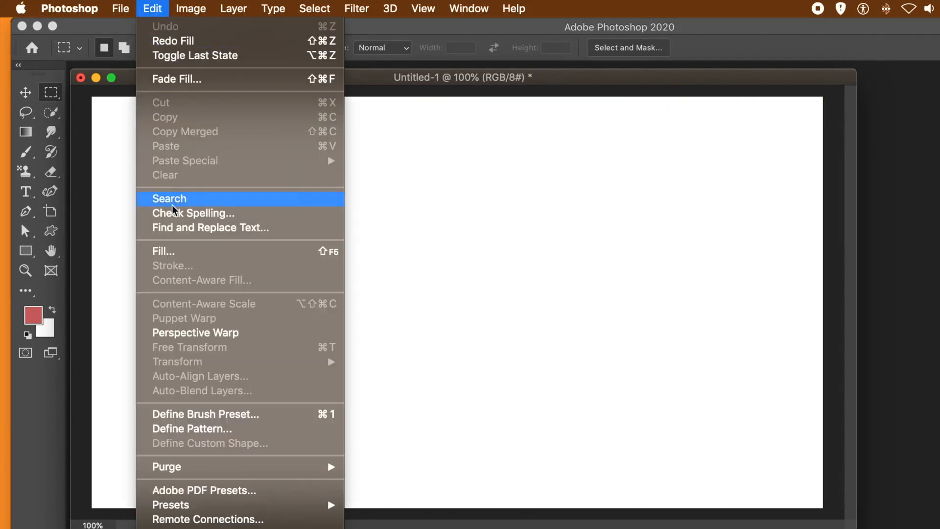
click(172, 259)
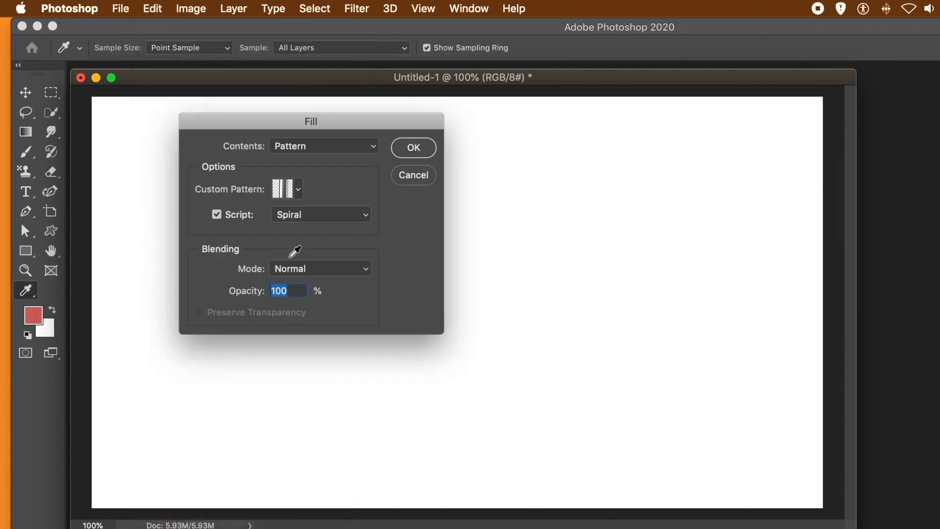
click(296, 190)
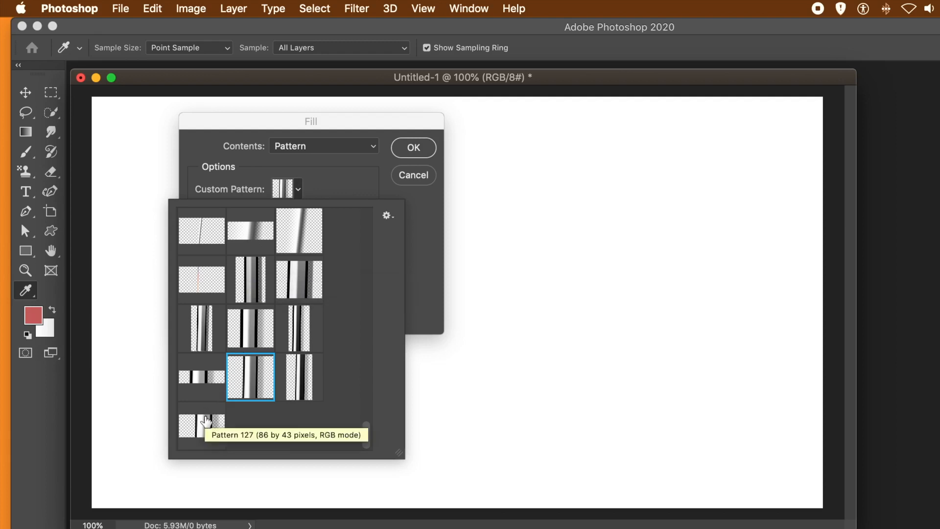
click(250, 275)
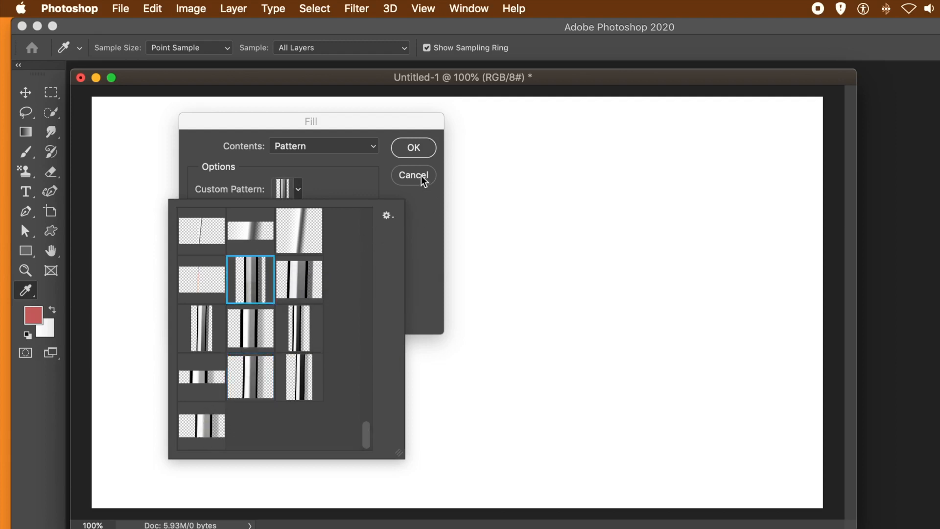
click(413, 153)
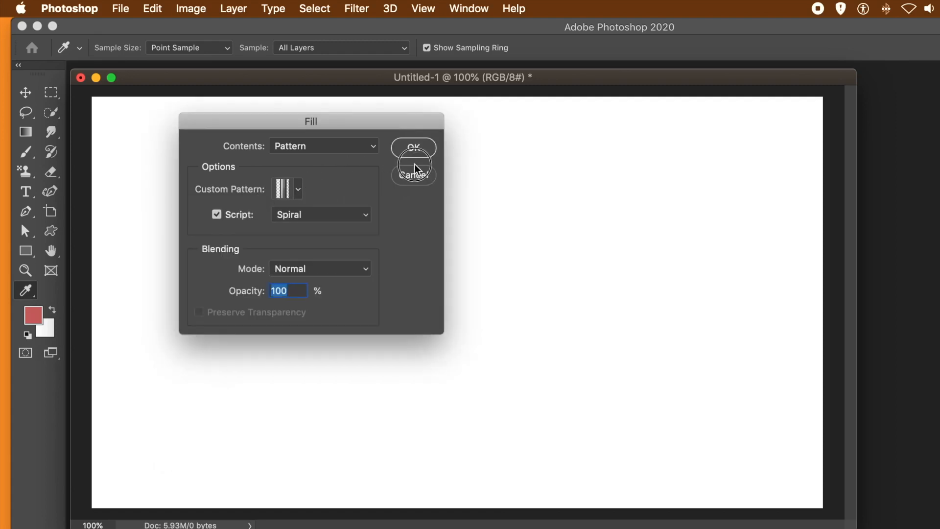
click(409, 152)
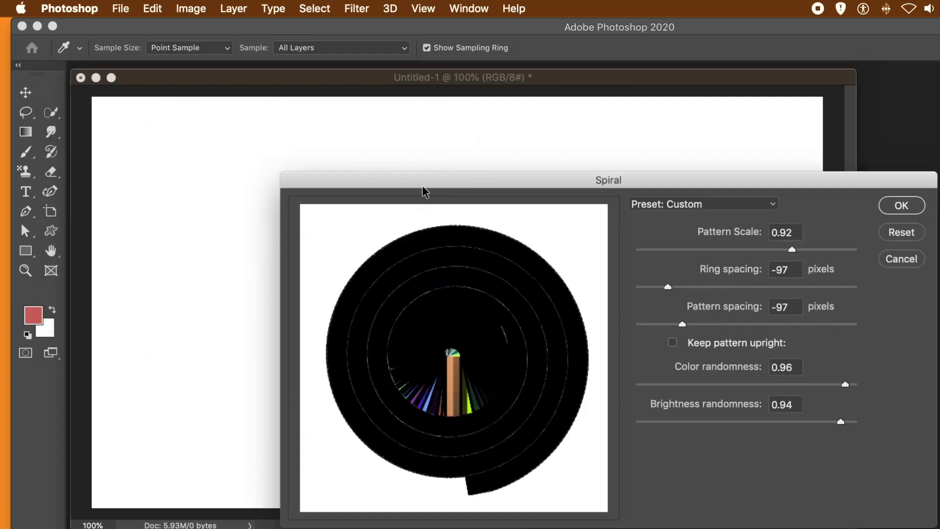
Set the spiral's Pattern Scale to 0.9 and its Ring spacing to -162 pixels
drag(423, 186, 249, 119)
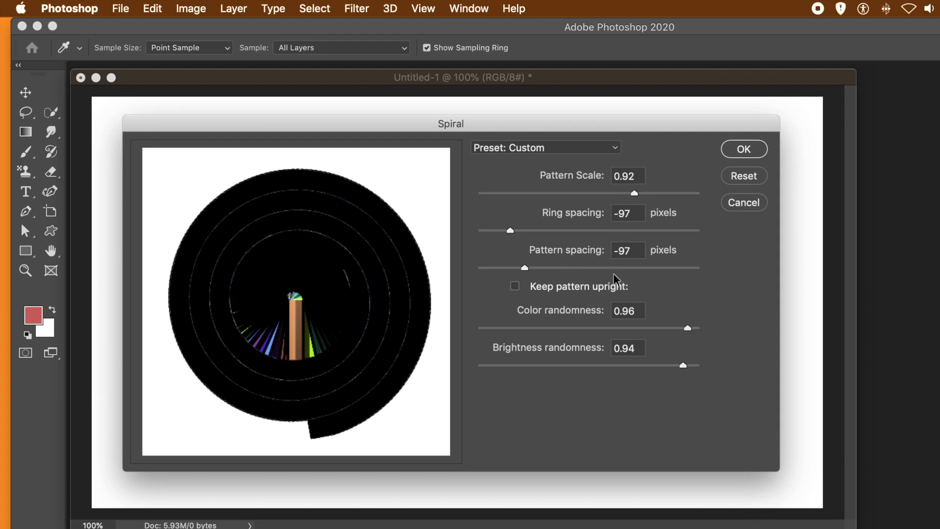
drag(639, 213, 607, 213)
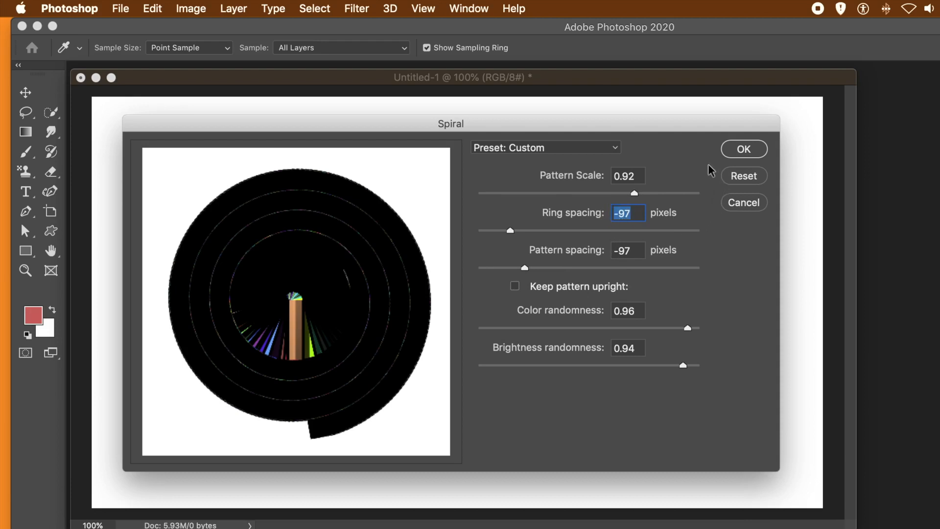
drag(637, 176, 630, 175)
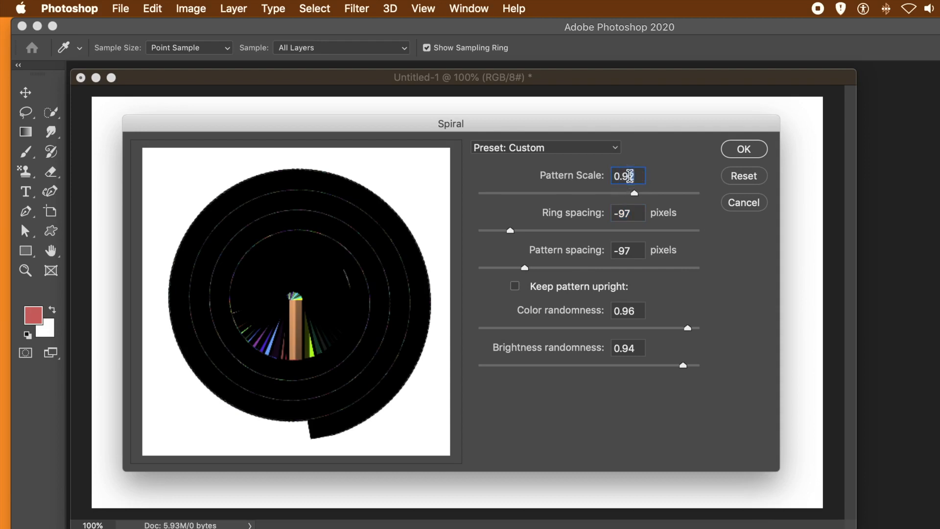
text(0)
click(634, 212)
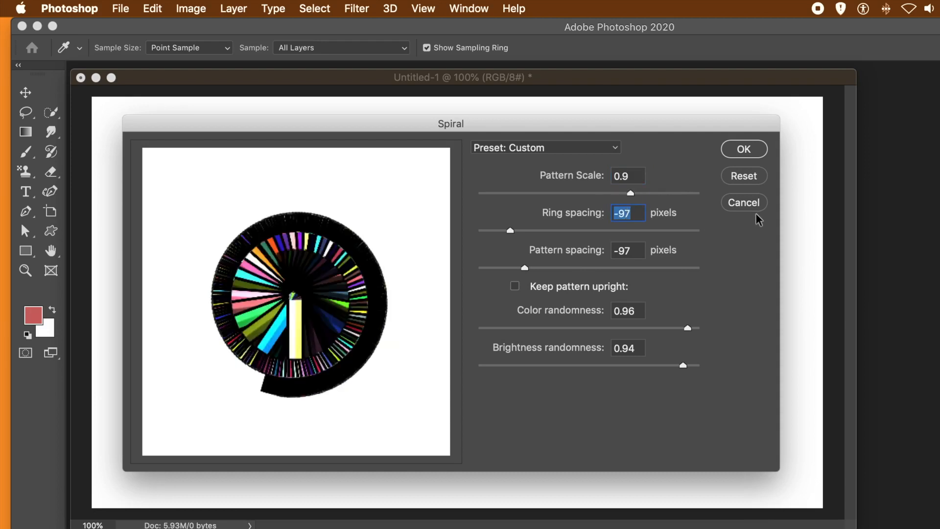
text(-162)
click(578, 264)
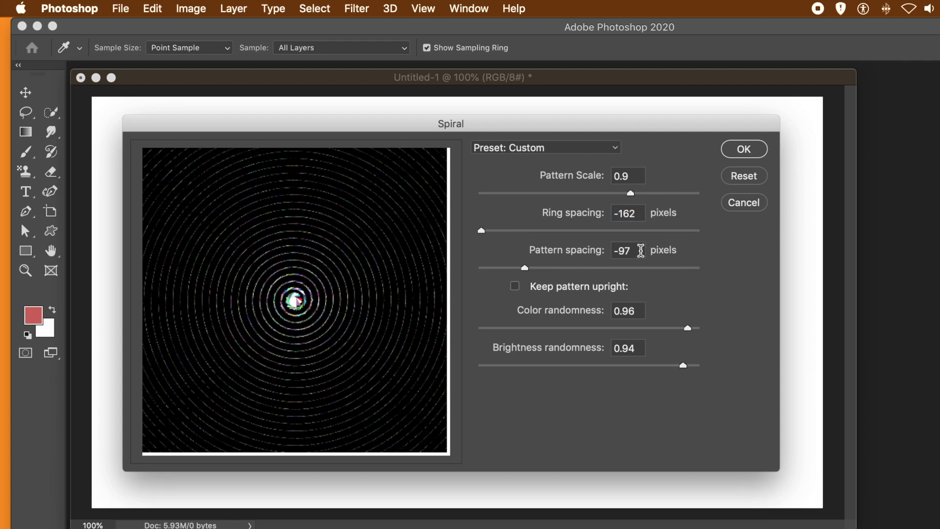
Set the spiral's Pattern spacing to -110 pixels
double_click(616, 251)
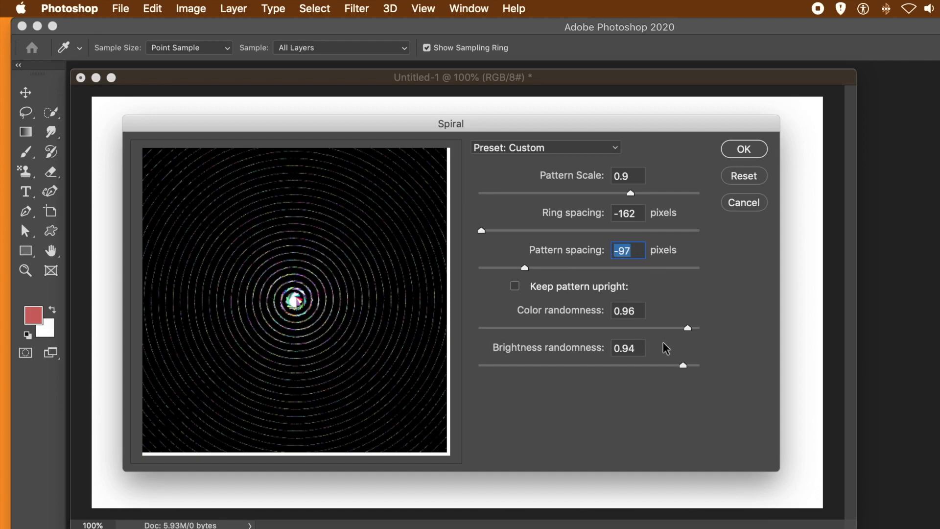
text(-110)
key(Tab)
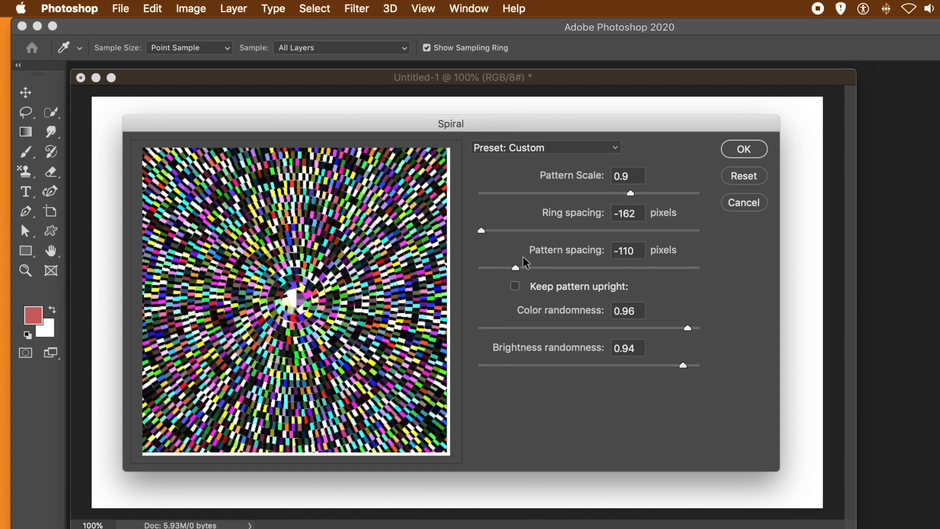
Try a Pattern spacing of -102 pixels for the spiral fill
drag(516, 269, 530, 273)
drag(527, 269, 519, 268)
click(520, 268)
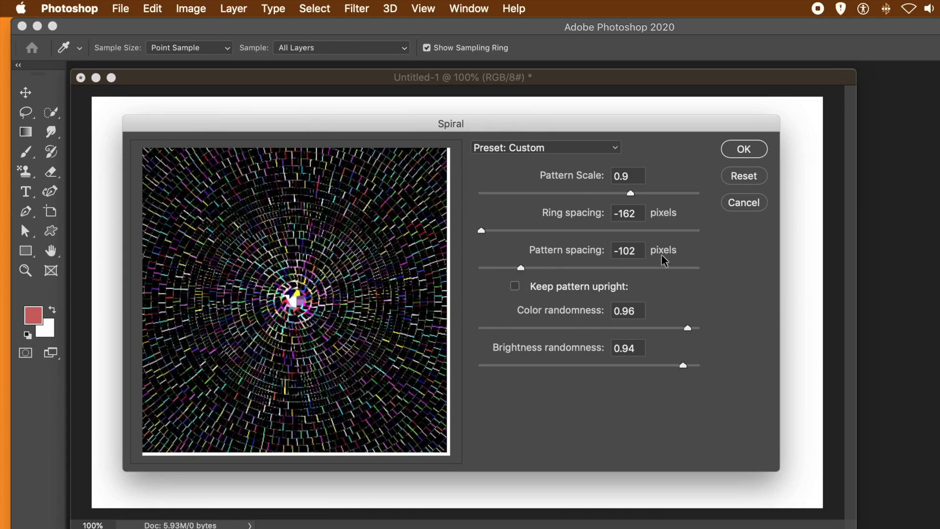
Set the spiral's Pattern spacing to -110 pixels and apply the fill to the canvas
double_click(628, 250)
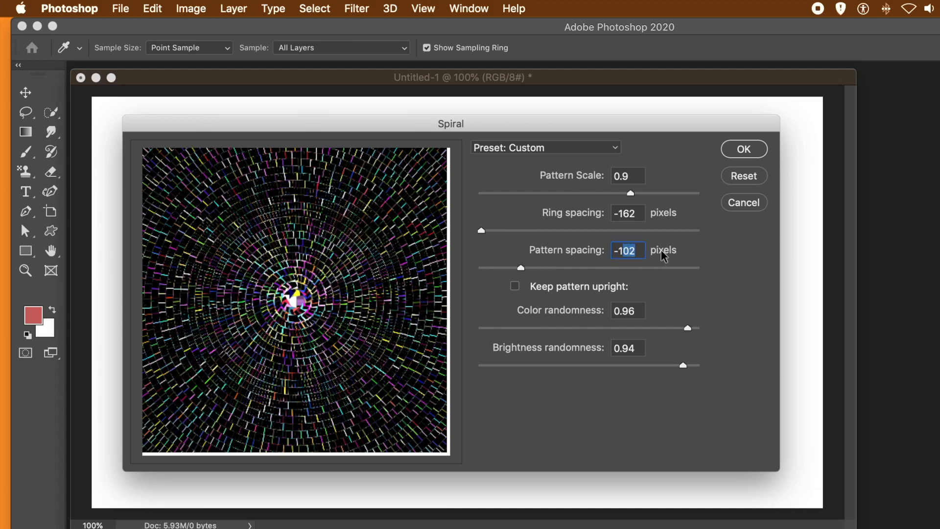
text(110)
key(Tab)
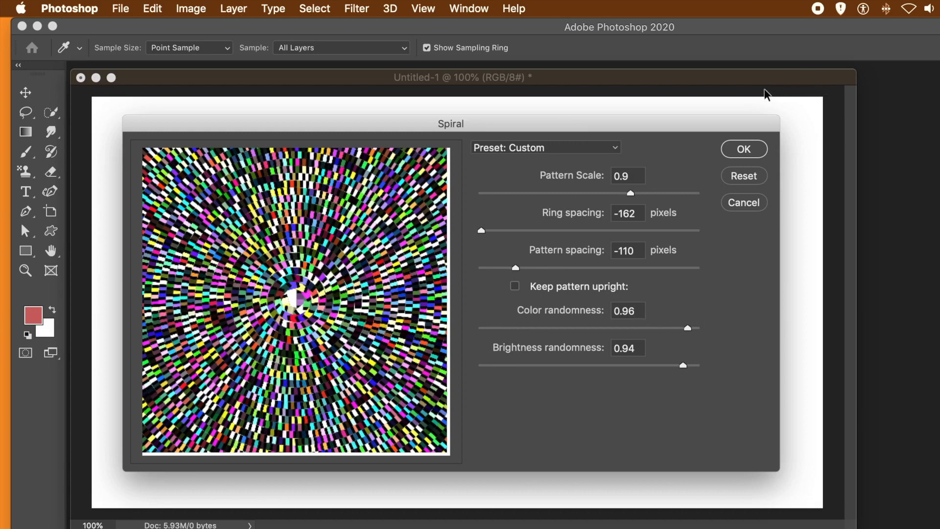
click(758, 153)
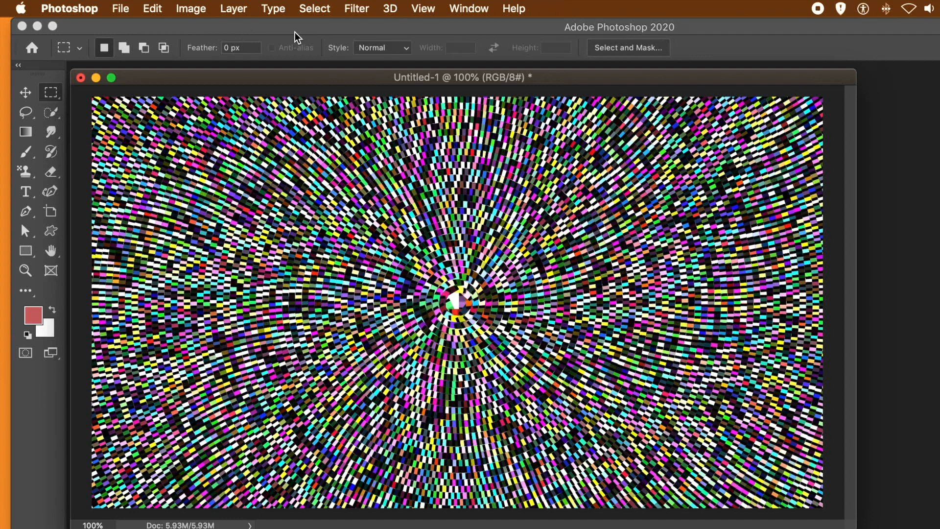
Apply the Oil Paint filter three times with Stylization 9.6, Cleanliness 8.8, Scale 3.6 and Bristle Detail 8.2
click(357, 10)
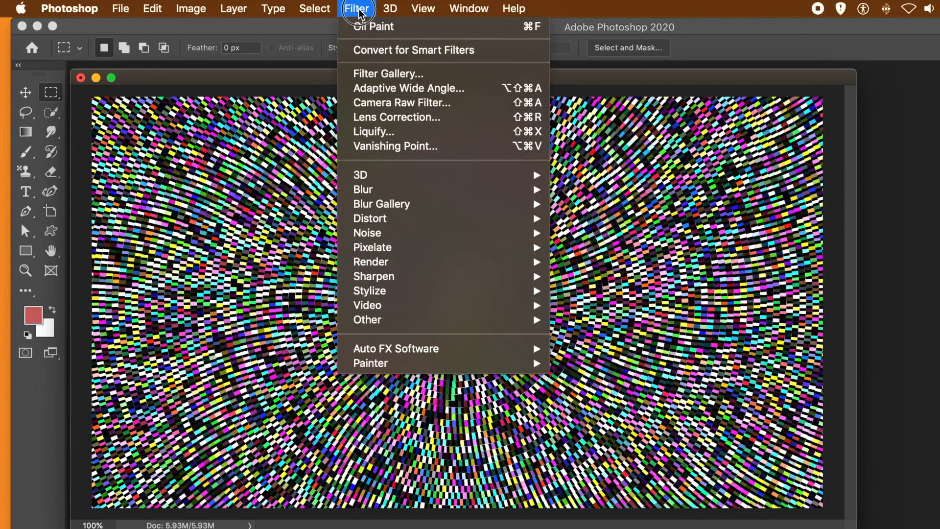
click(364, 28)
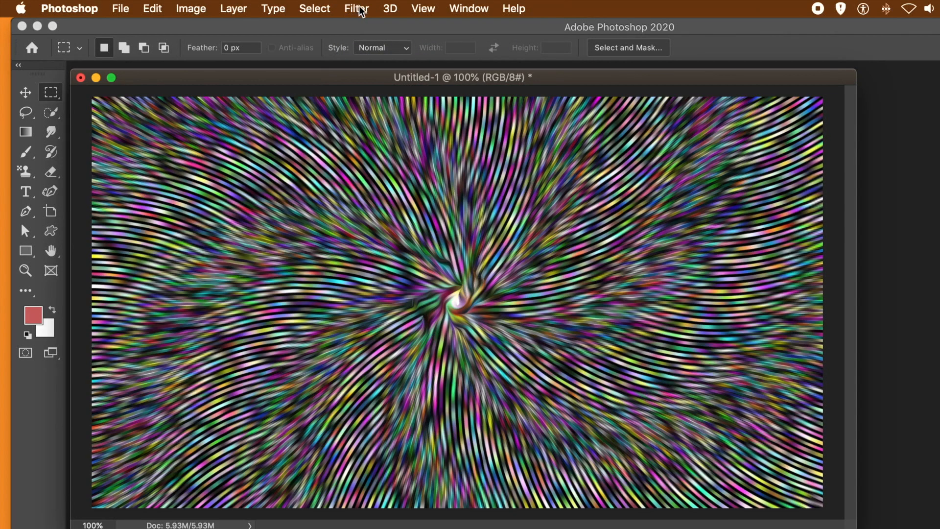
click(361, 11)
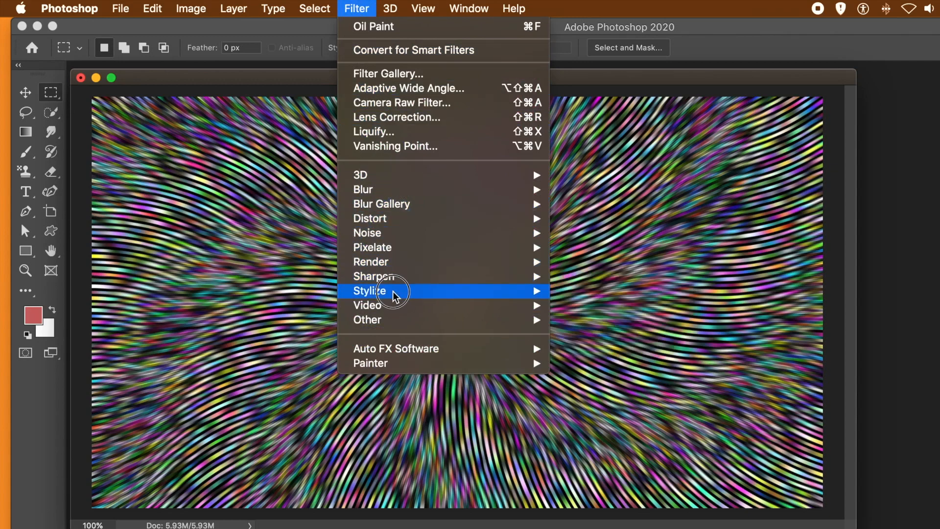
mouse_move(393, 293)
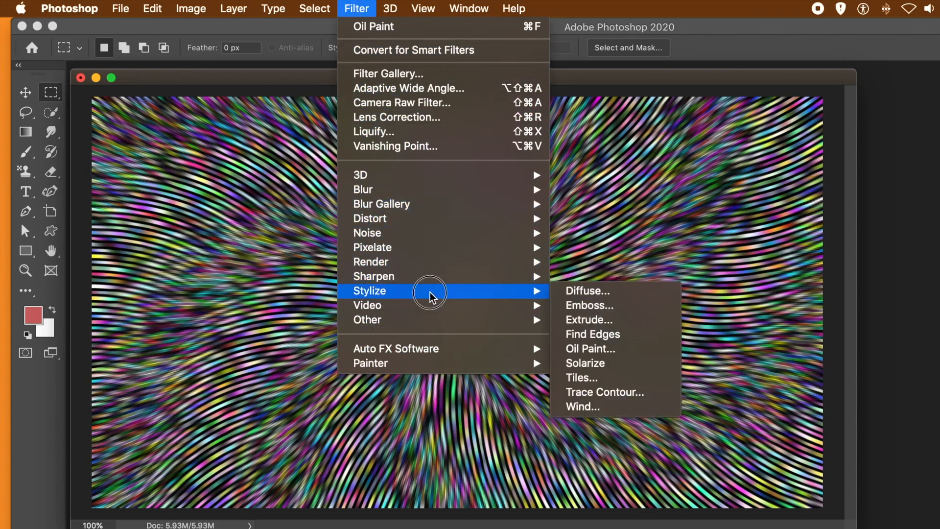
click(598, 350)
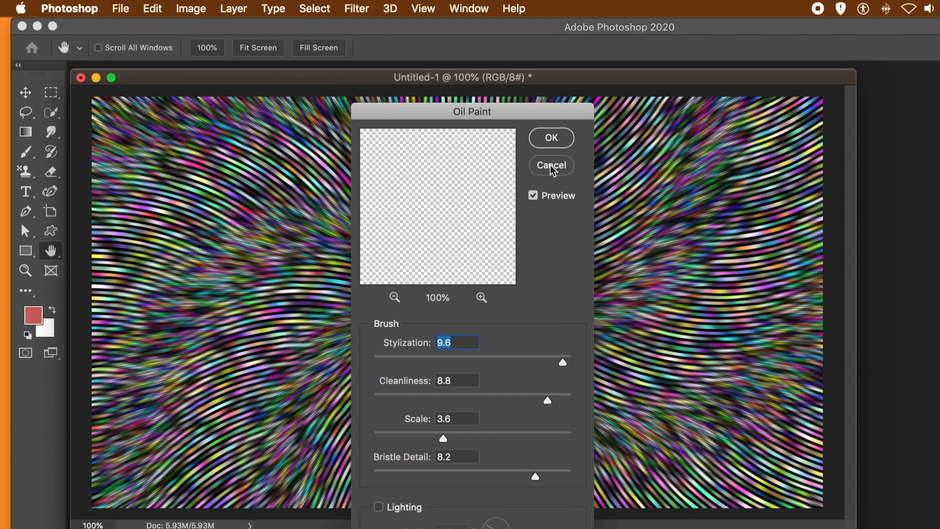
click(555, 140)
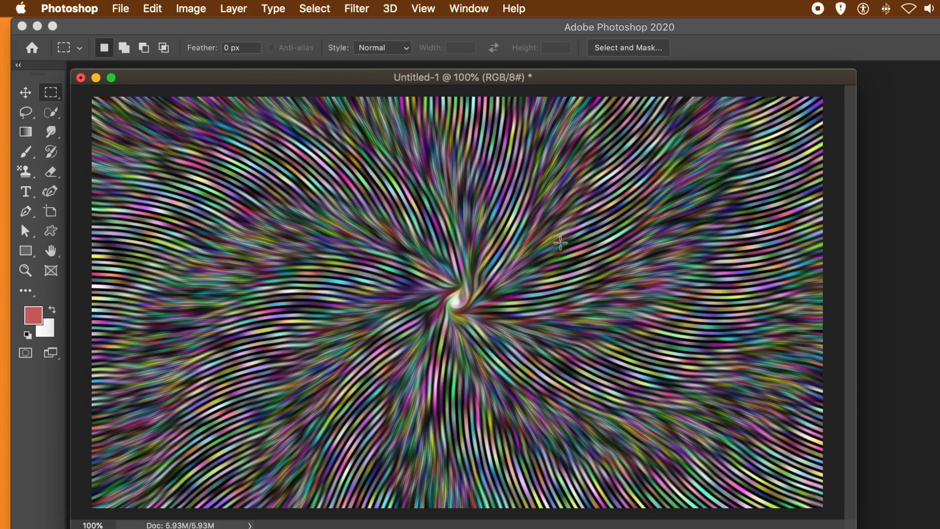
click(357, 10)
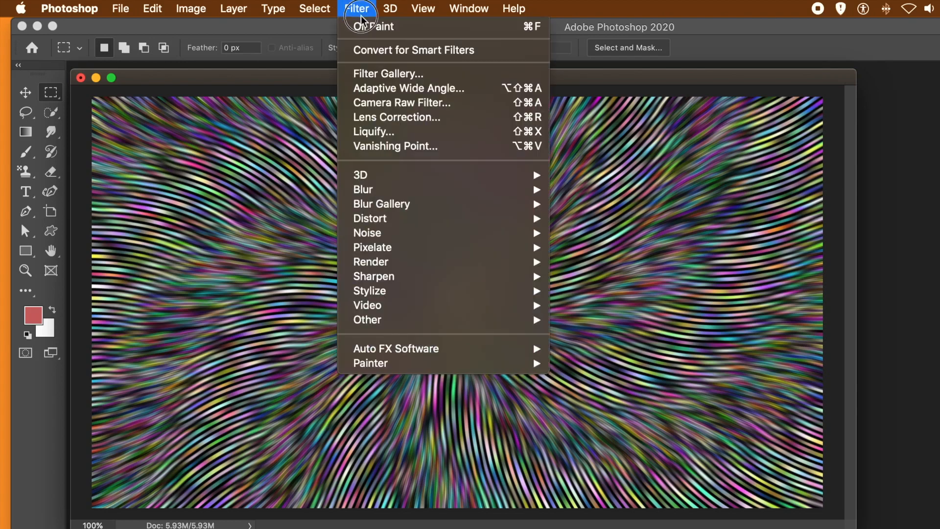
click(369, 25)
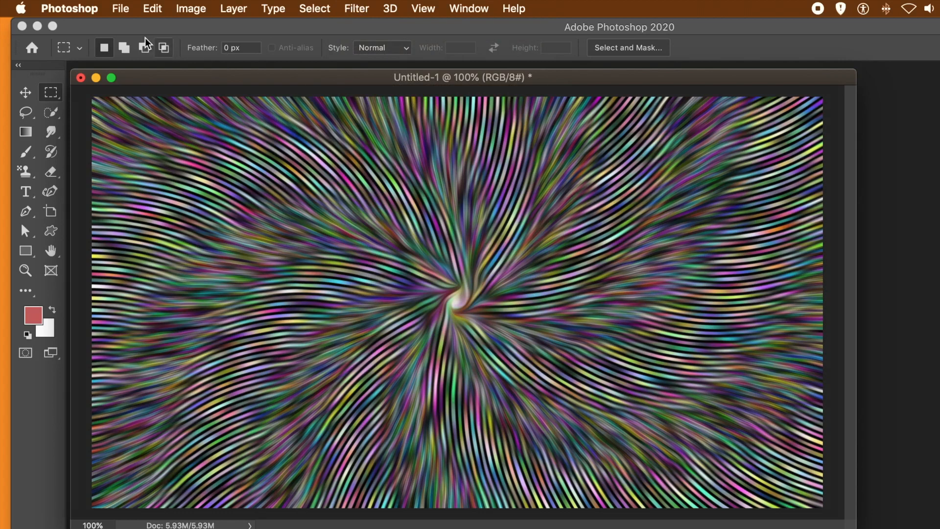
Adjust the image's Levels with a white input of 185 and slightly darker midtones
click(188, 10)
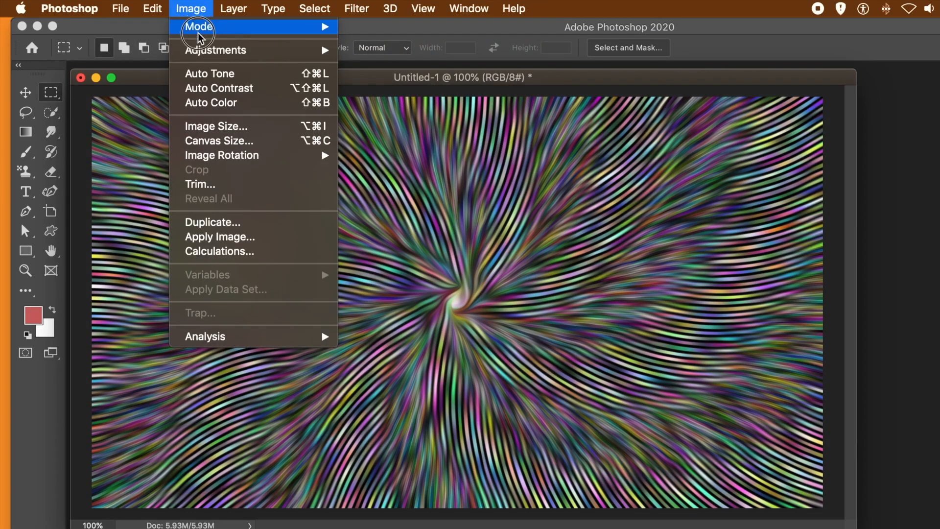
mouse_move(204, 56)
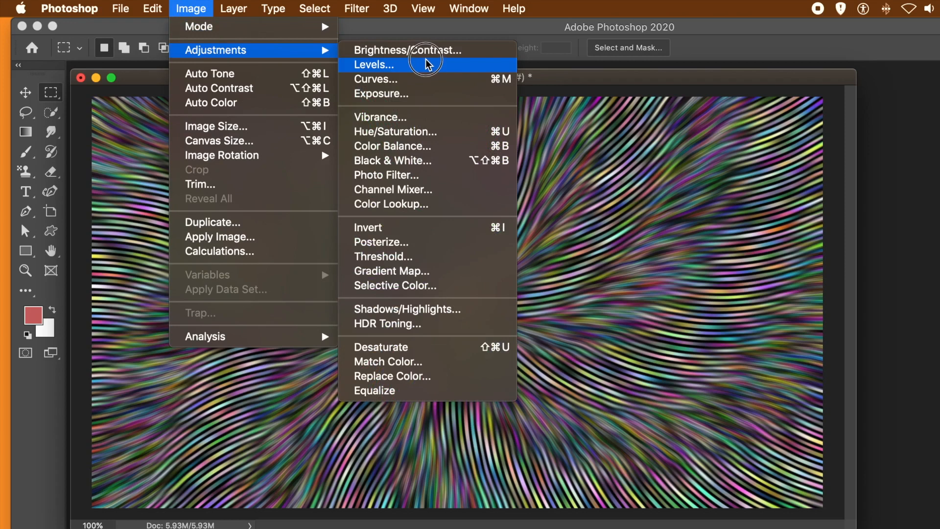
click(392, 65)
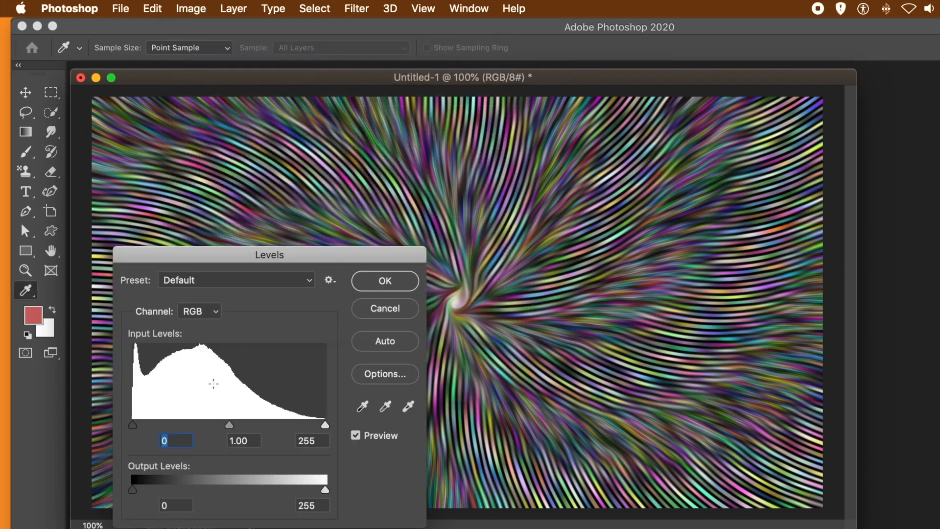
drag(301, 427, 272, 425)
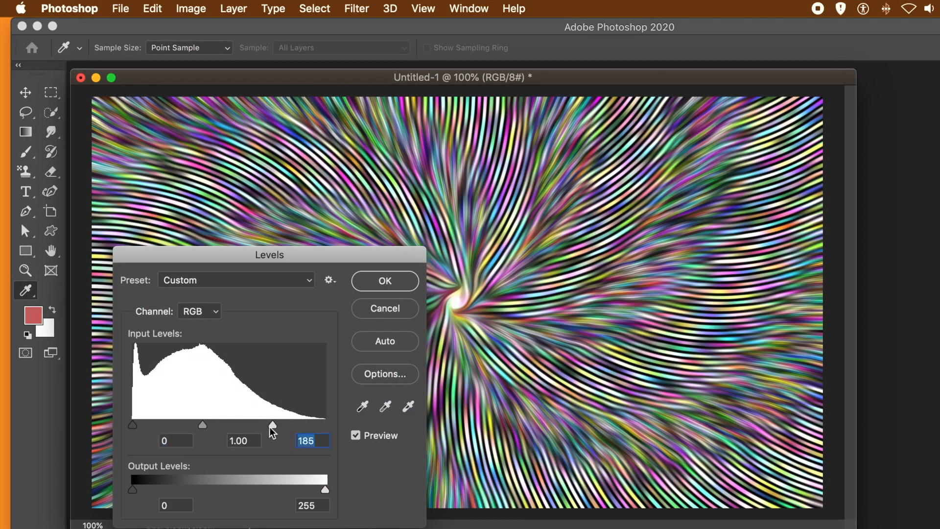
drag(201, 427, 210, 427)
click(399, 285)
key(m)
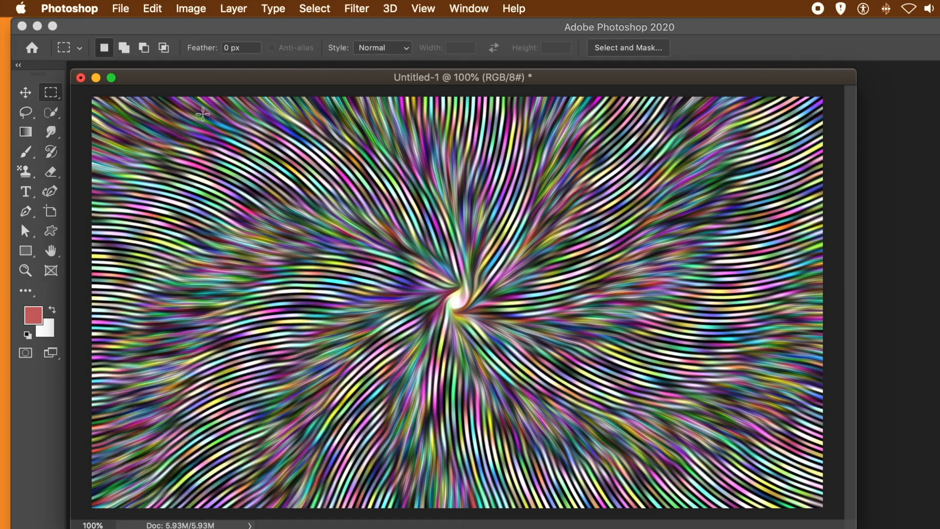
Recolor the spiral artwork with a Color Lookup adjustment using the abstract profile Gold-Blue
click(198, 11)
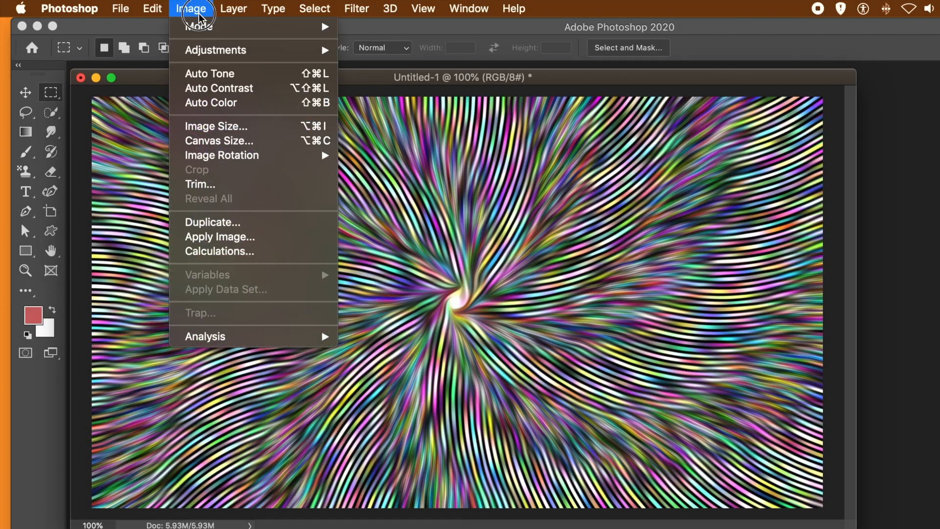
click(202, 50)
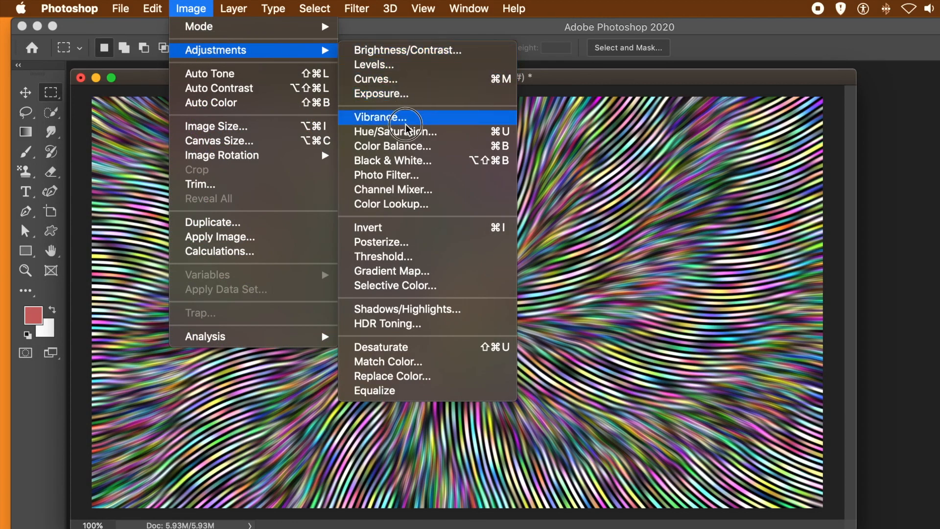
click(392, 204)
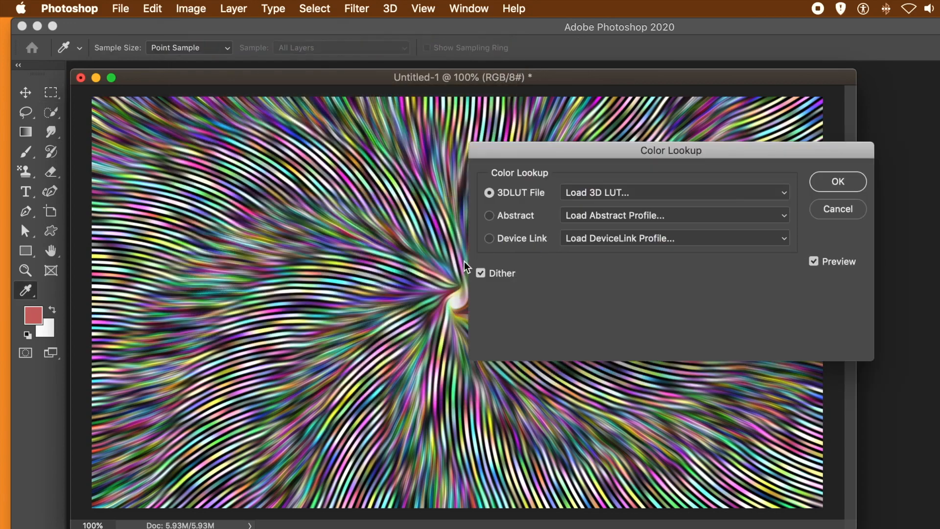
drag(640, 151, 460, 163)
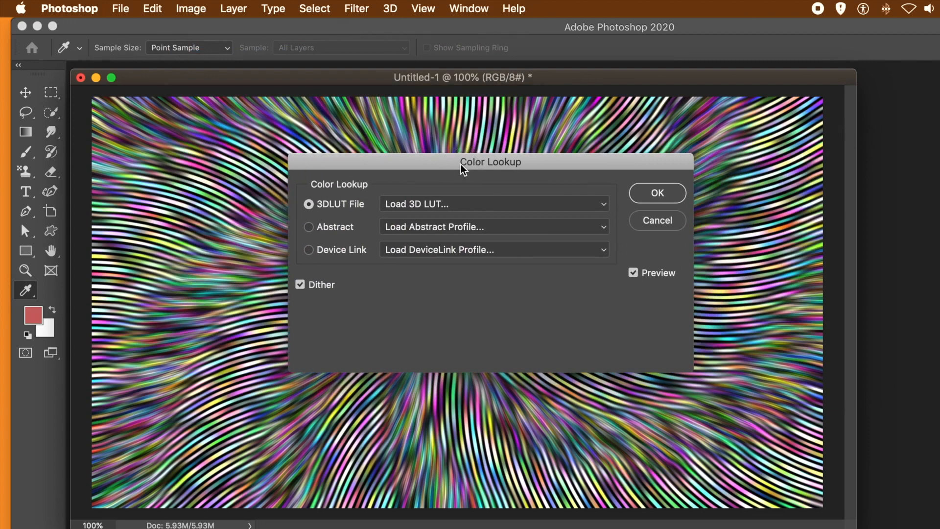
click(473, 228)
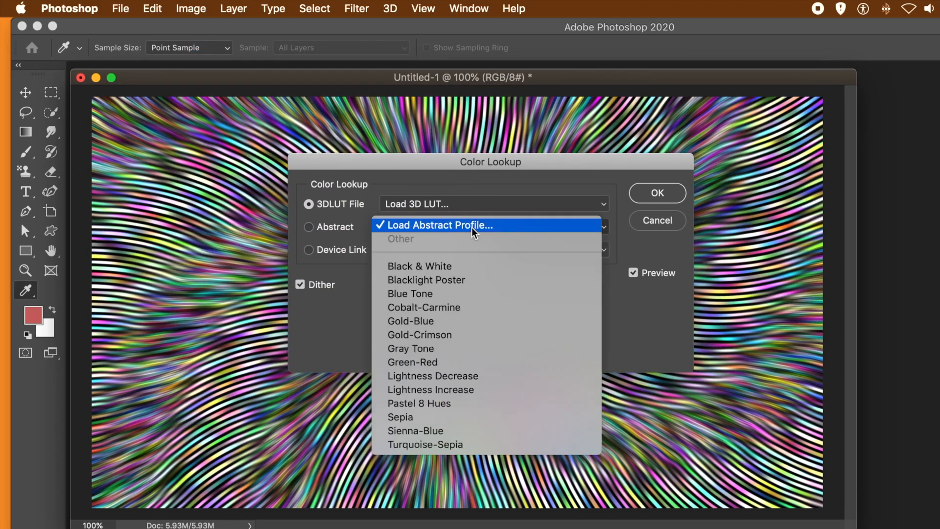
click(441, 322)
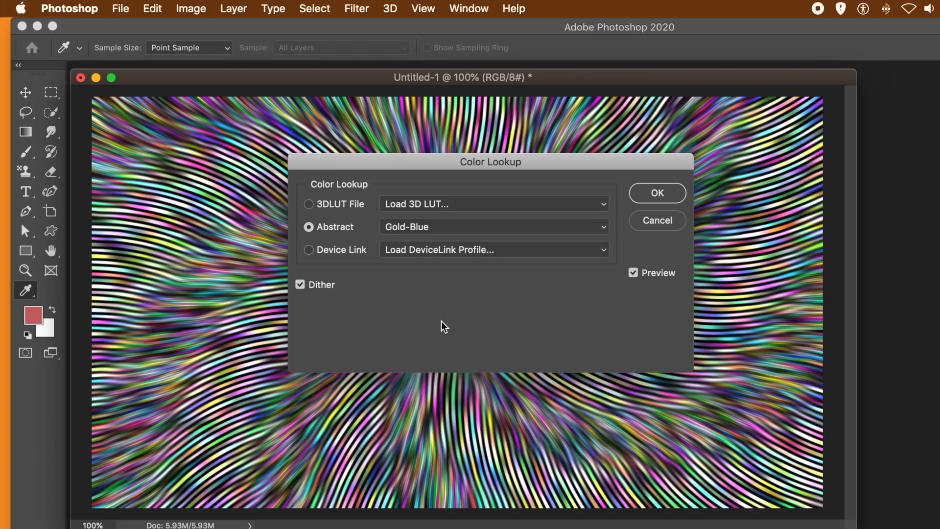
drag(436, 162, 489, 150)
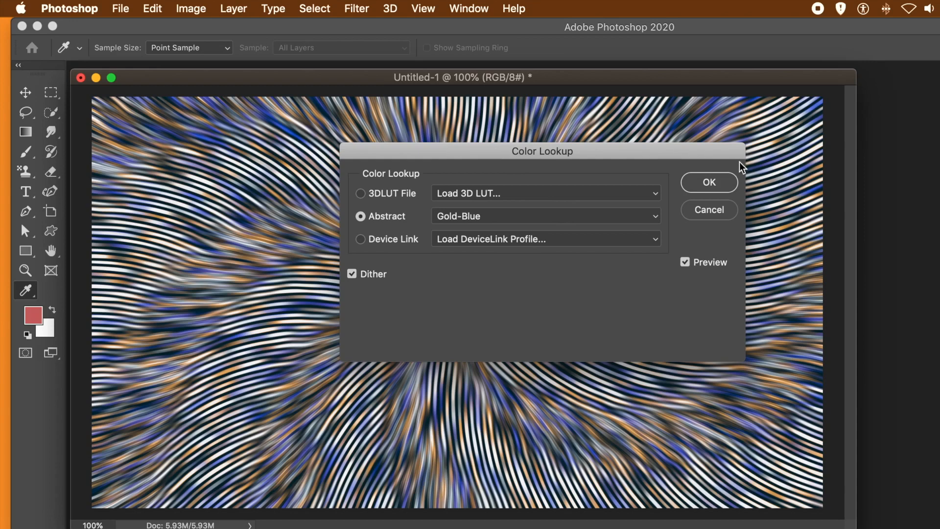
click(711, 183)
key(m)
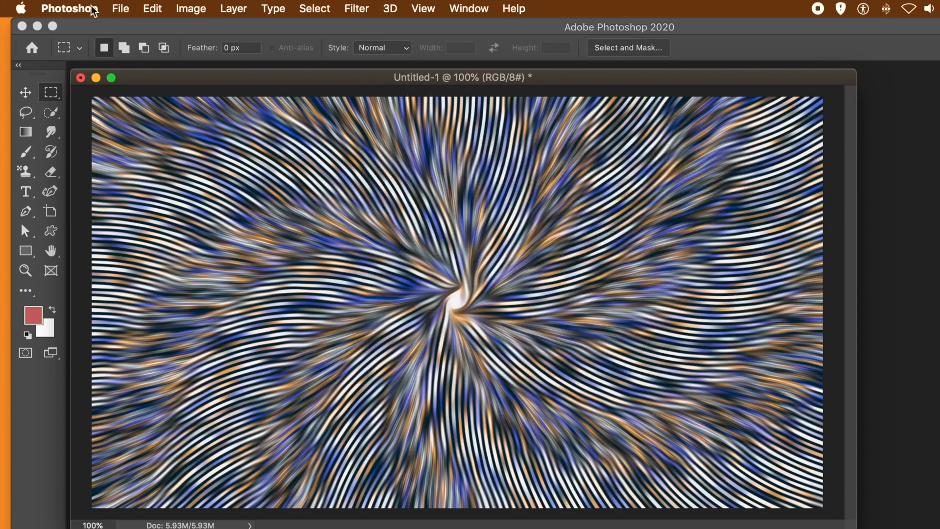
Intensify the artwork's colors with a Vibrance adjustment of Vibrance +25 and Saturation +73
click(190, 10)
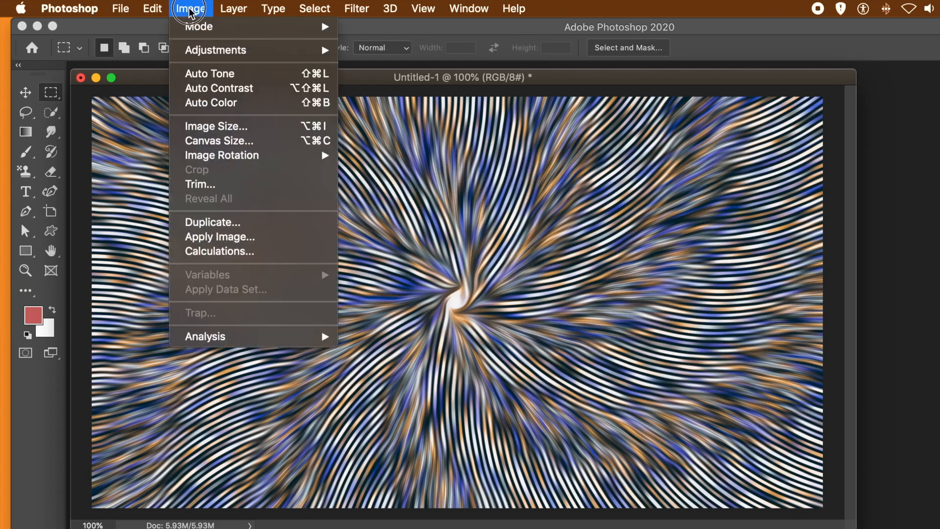
mouse_move(194, 51)
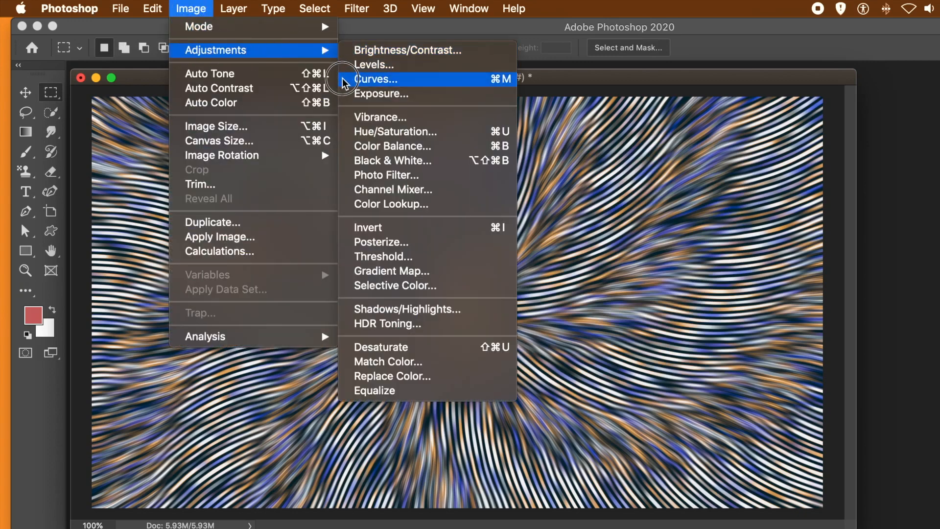
click(368, 117)
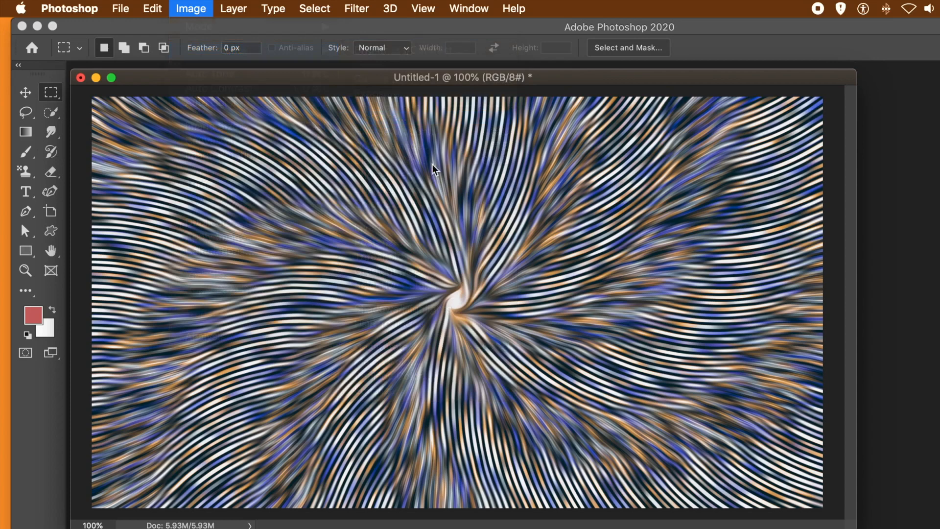
click(538, 380)
click(557, 418)
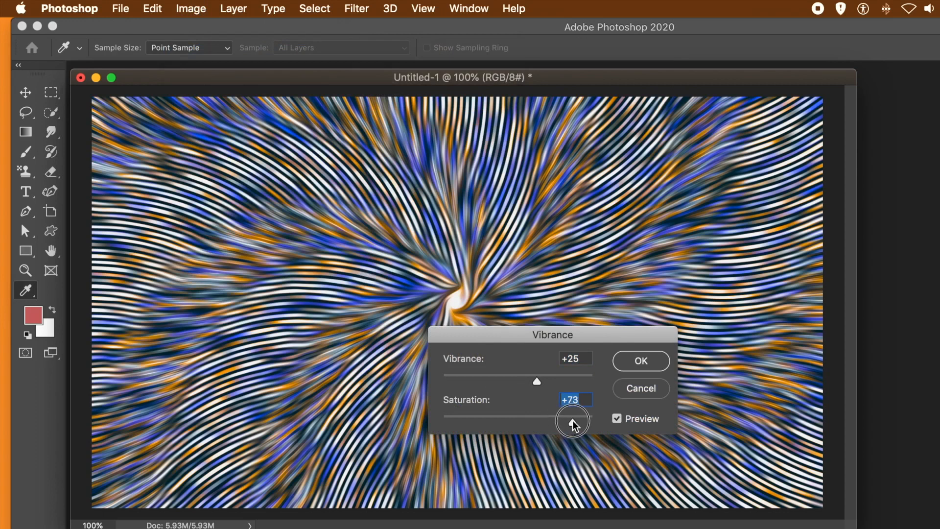
click(641, 360)
key(m)
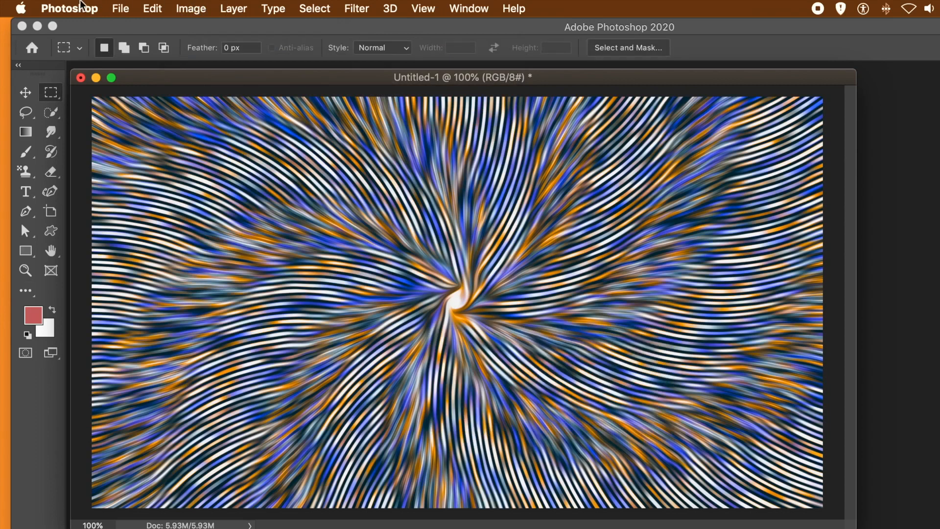
Apply a second Vibrance adjustment to the artwork with Vibrance +27 and Saturation +64
click(190, 7)
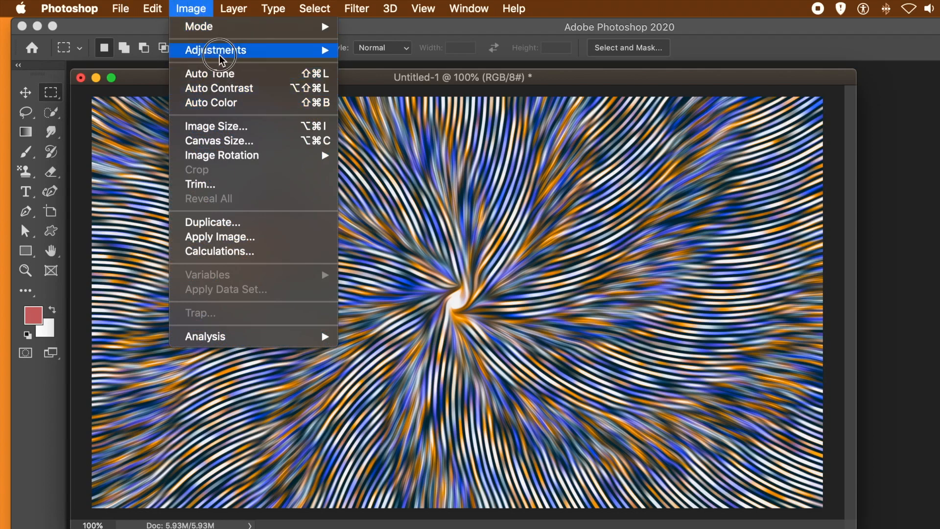
mouse_move(223, 51)
click(417, 119)
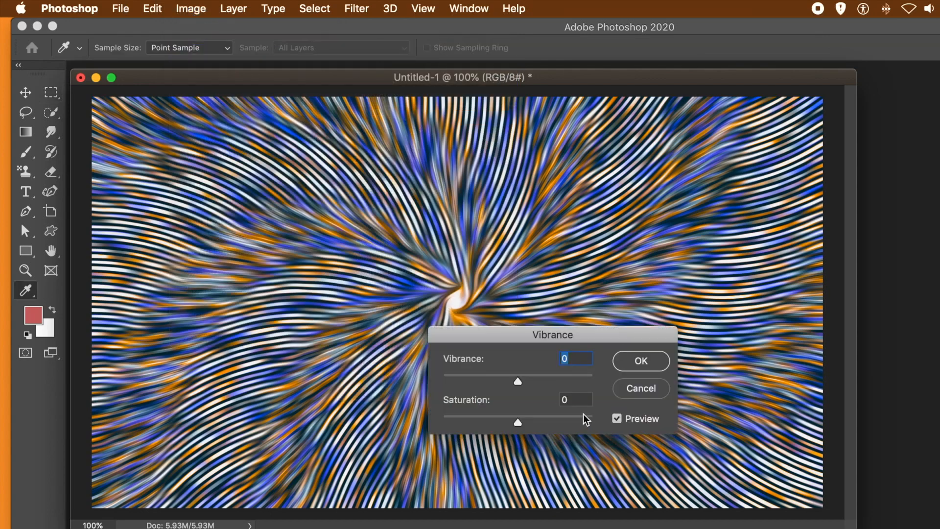
click(539, 380)
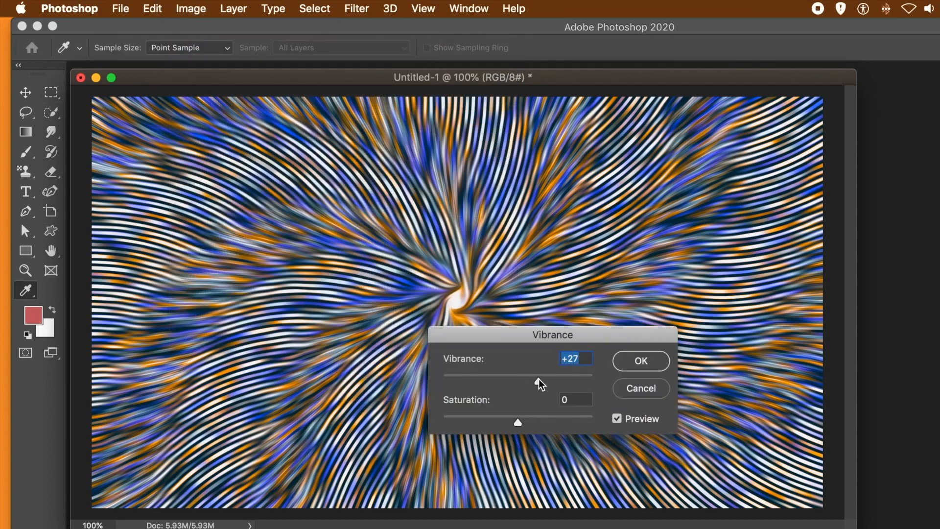
click(566, 420)
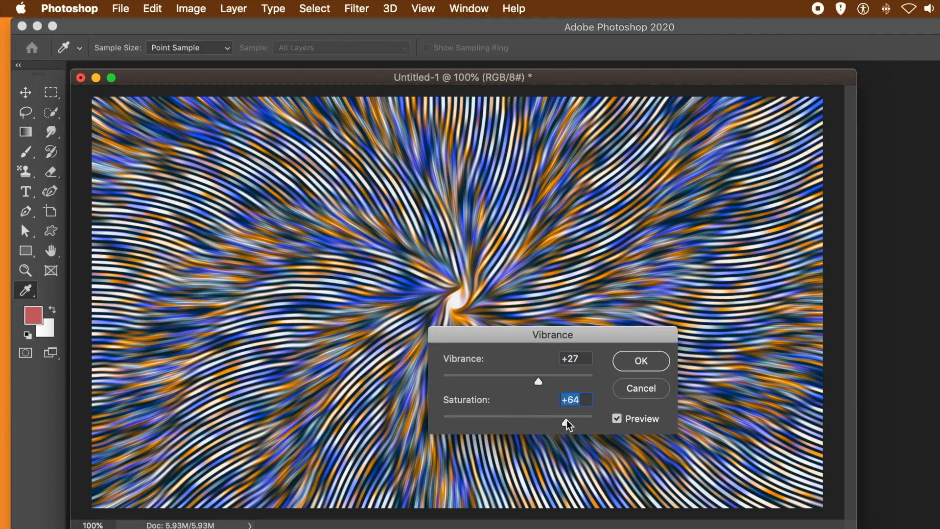
click(637, 362)
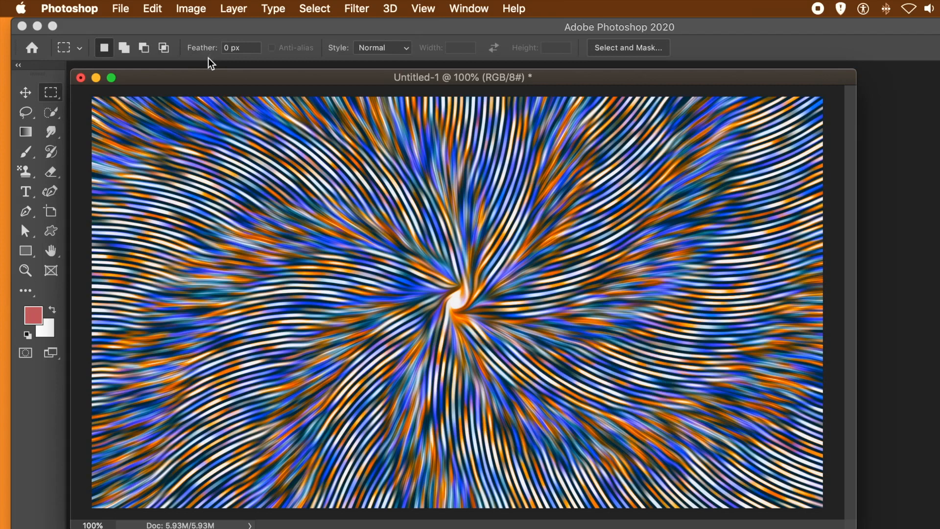
Duplicate the Background layer as Background copy and enlarge the copy proportionally to 113.43%
click(240, 9)
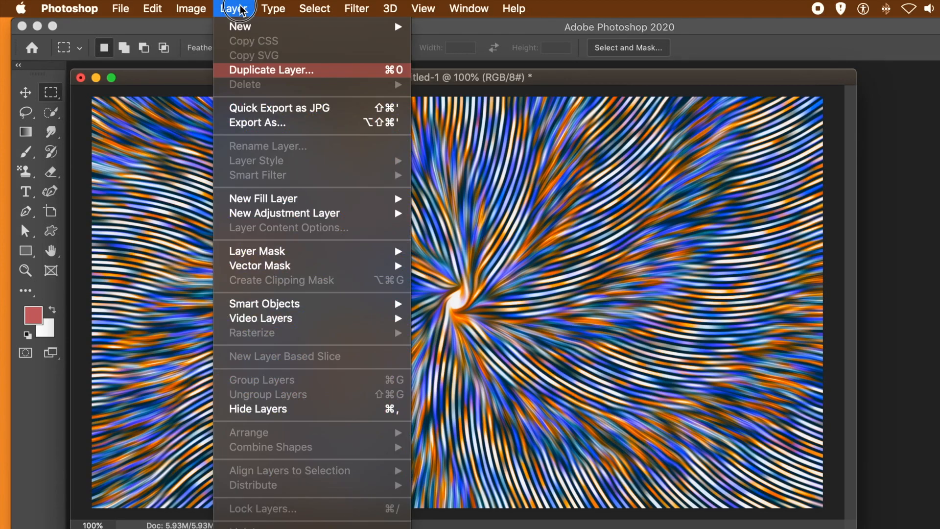
click(292, 73)
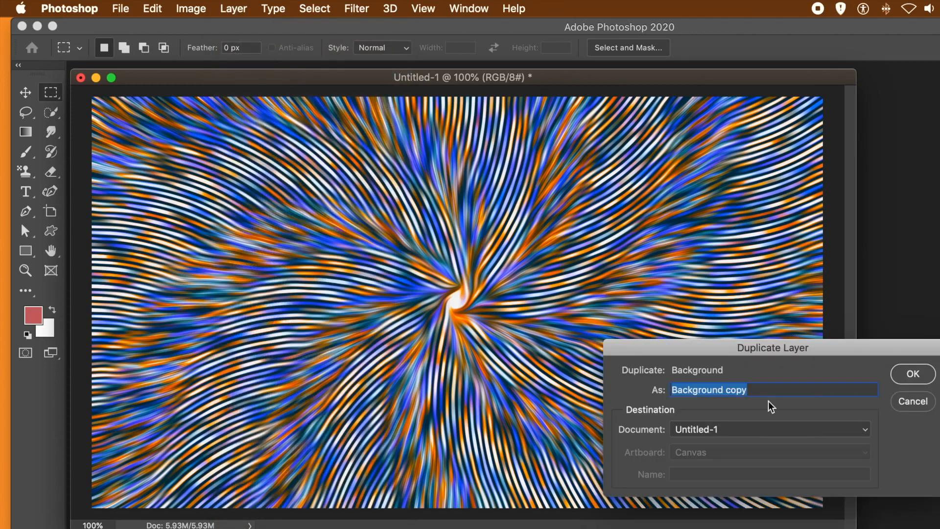
click(912, 375)
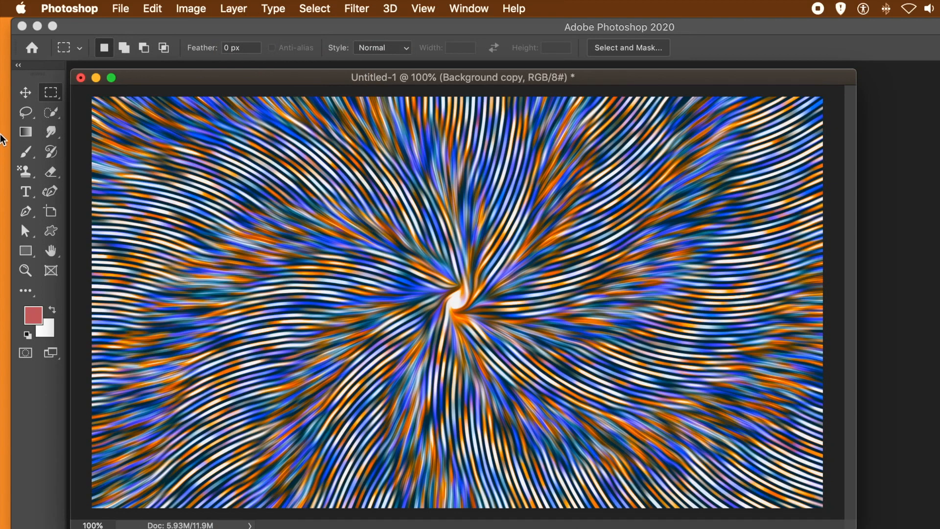
click(26, 97)
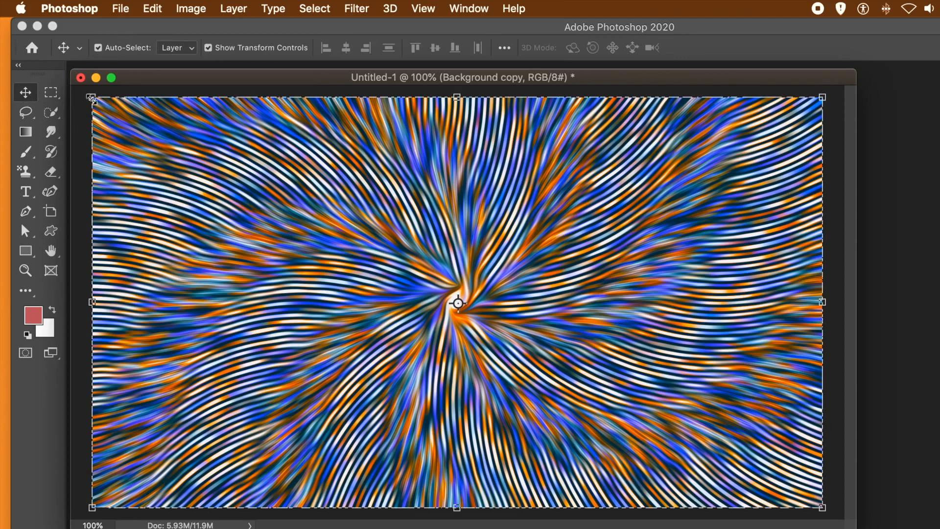
drag(93, 98, 74, 91)
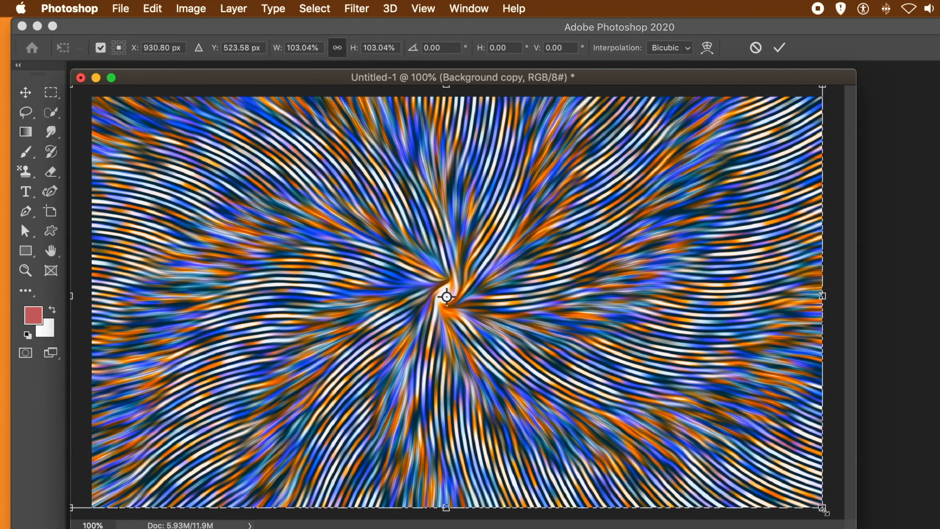
drag(827, 510, 898, 528)
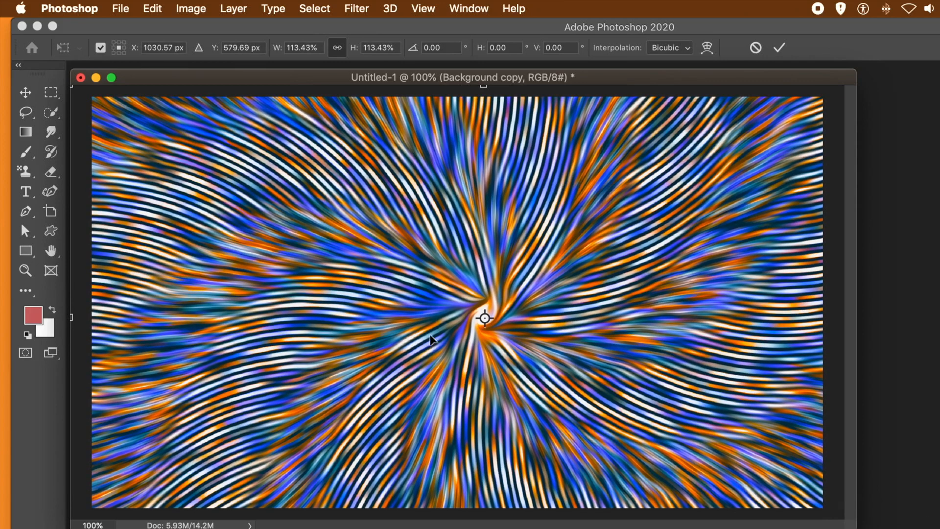
key(Return)
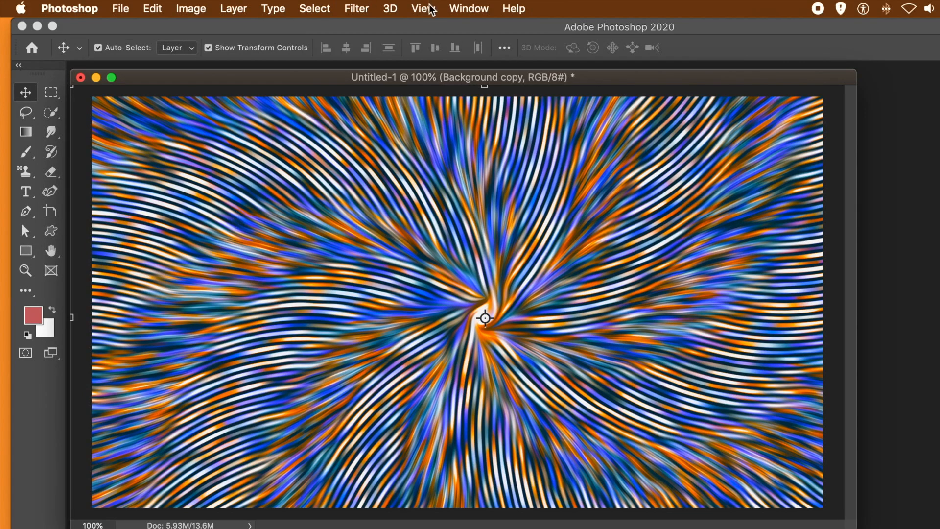
Show the layer list and set the Background copy layer's blending mode to Difference
click(464, 8)
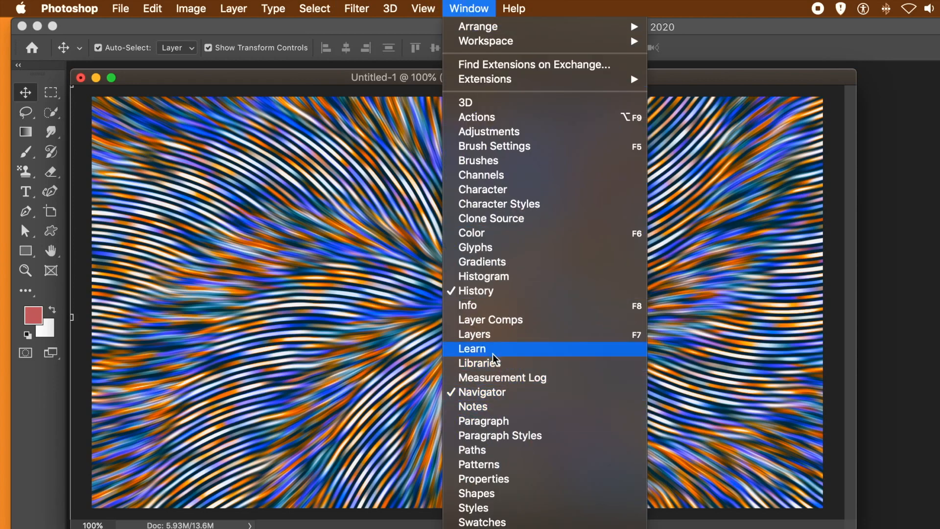
click(485, 336)
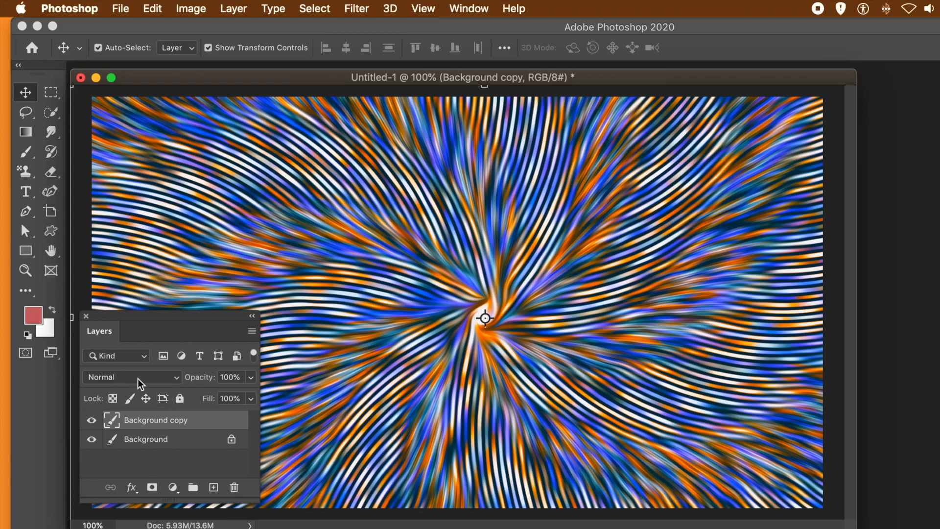
click(140, 380)
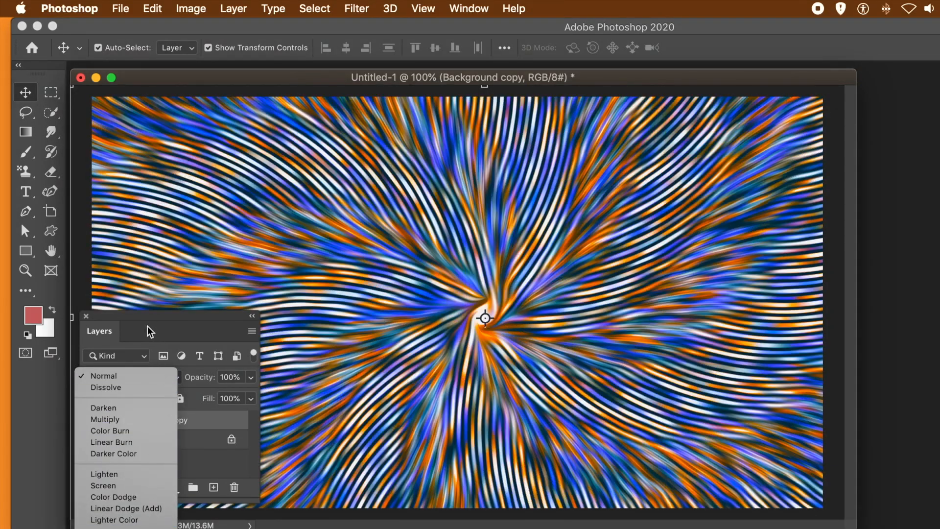
click(145, 319)
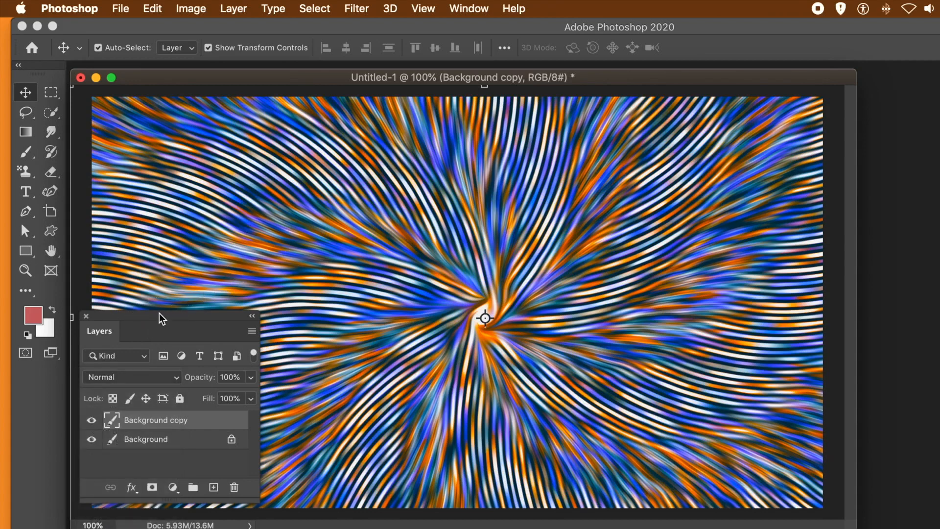
drag(161, 312, 360, 160)
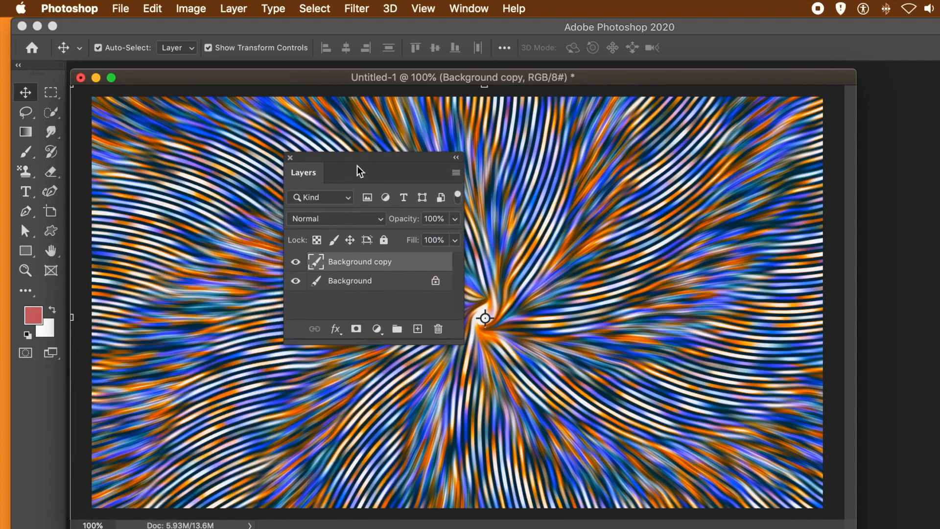
click(319, 215)
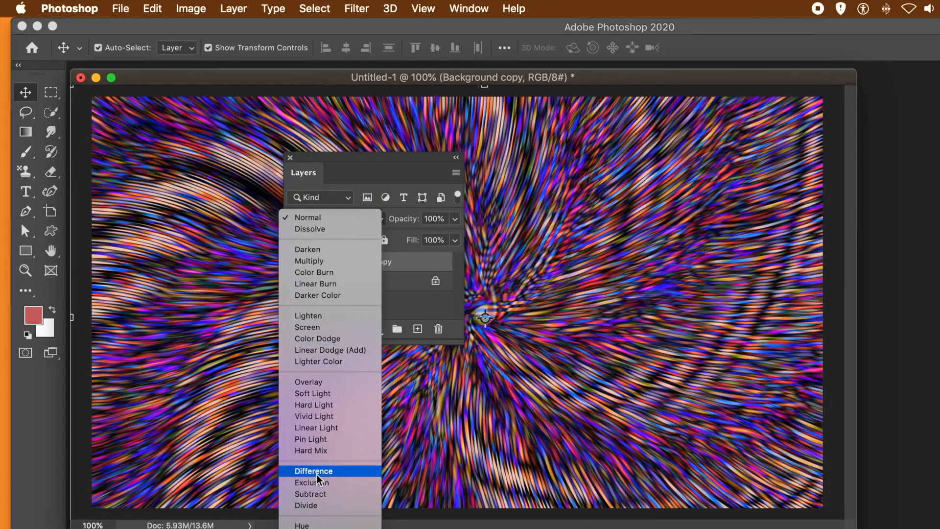
click(317, 471)
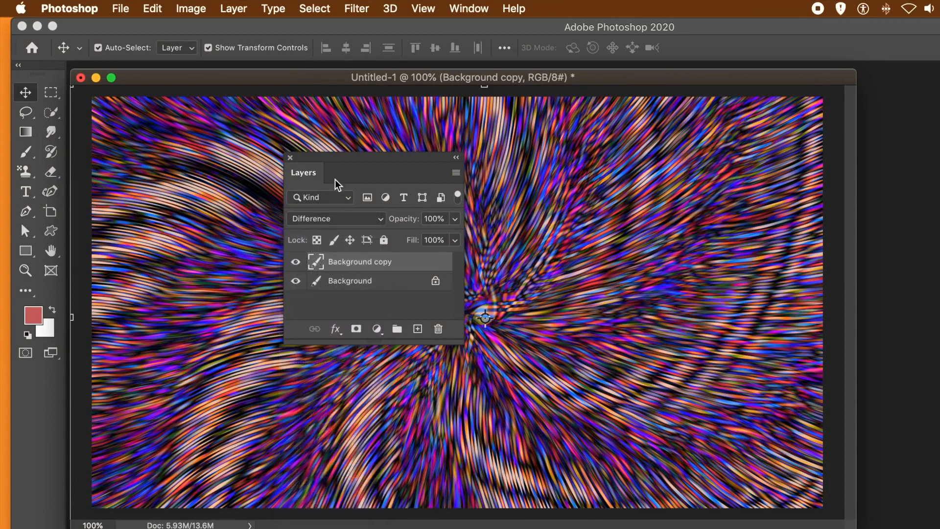
drag(338, 156, 626, 163)
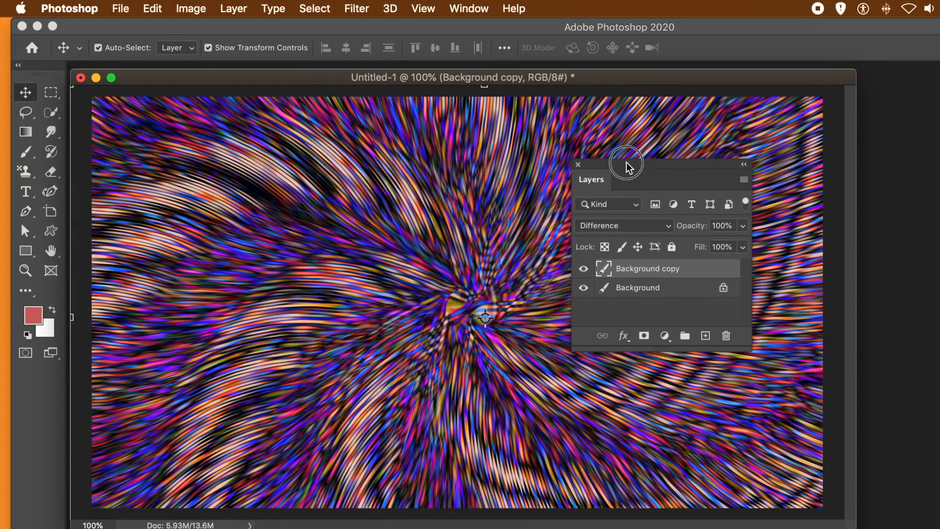
click(626, 229)
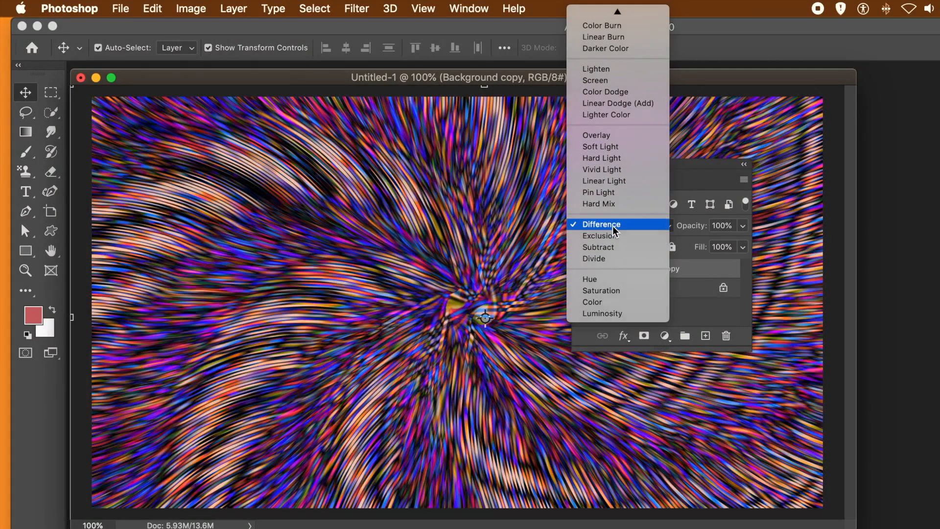
click(613, 225)
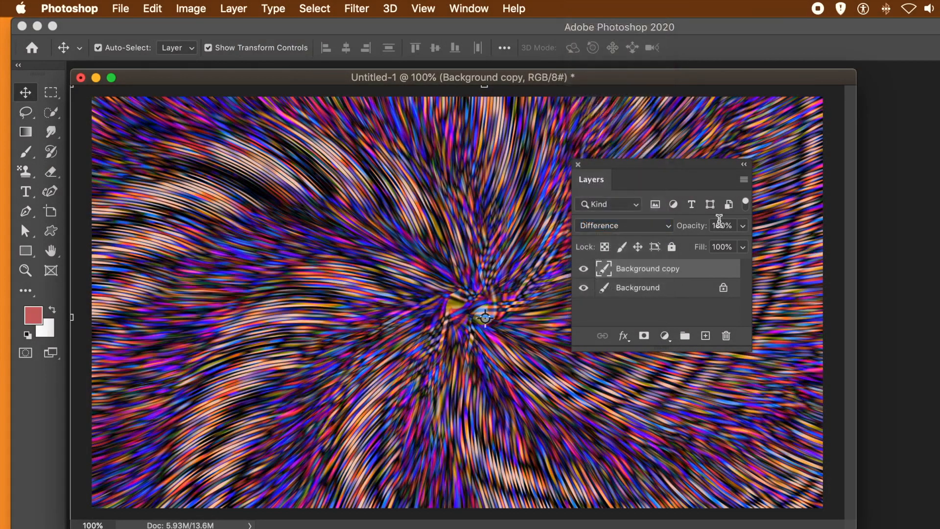
Close the layer list and flatten the image into a single background layer
click(578, 164)
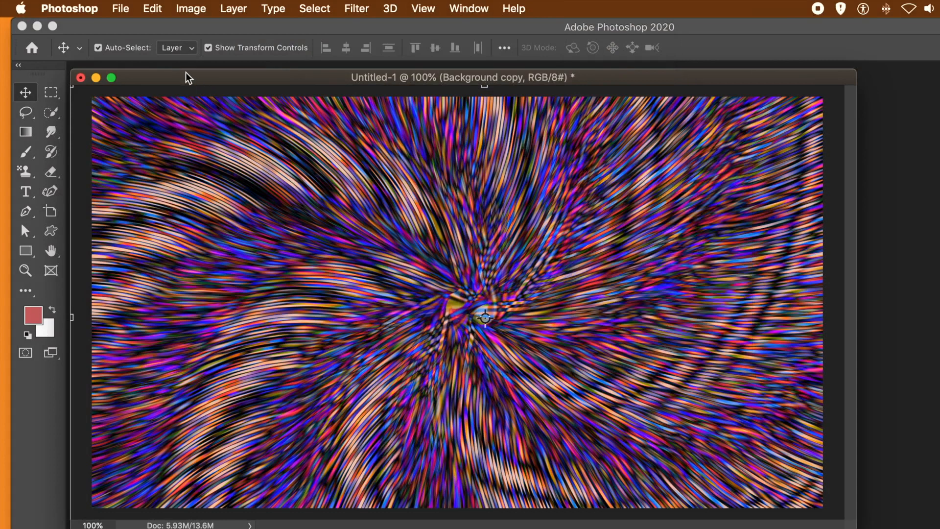
click(239, 9)
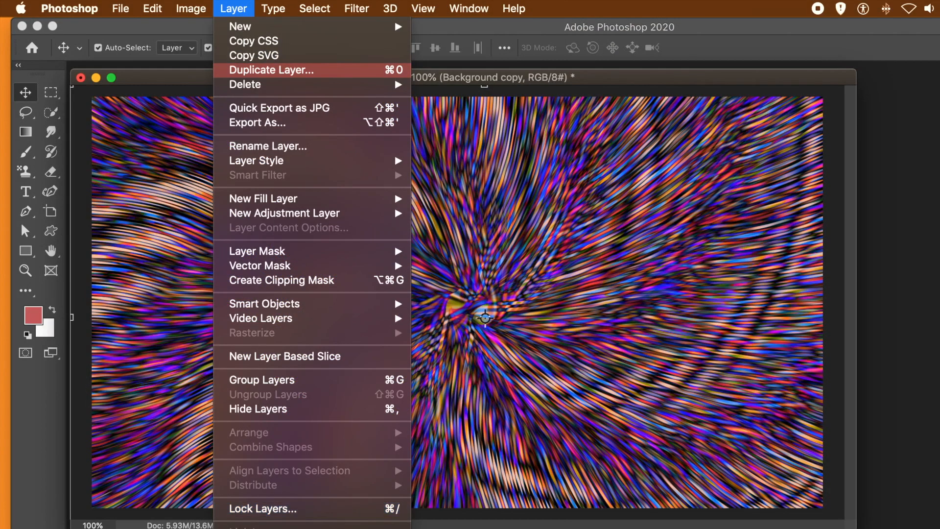
click(265, 527)
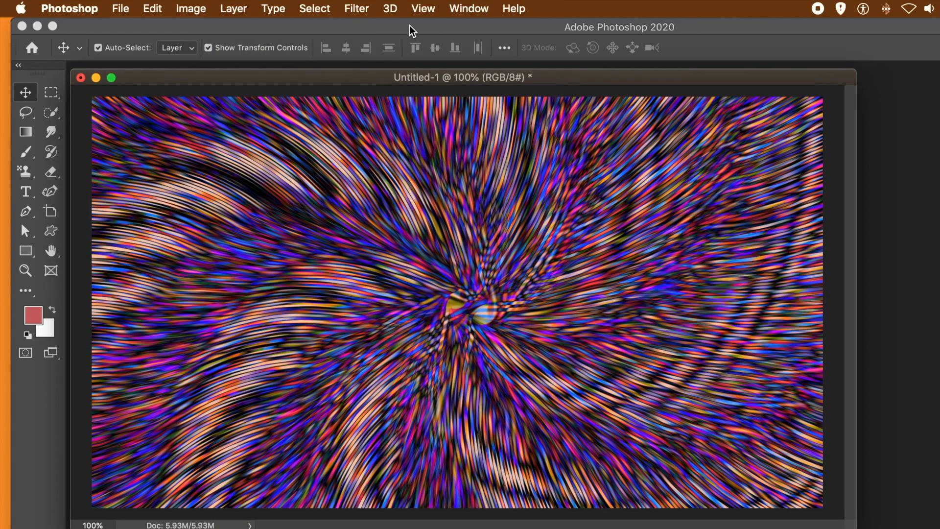
Apply the Oil Paint filter twice to the flattened artwork with its last-used settings
click(361, 11)
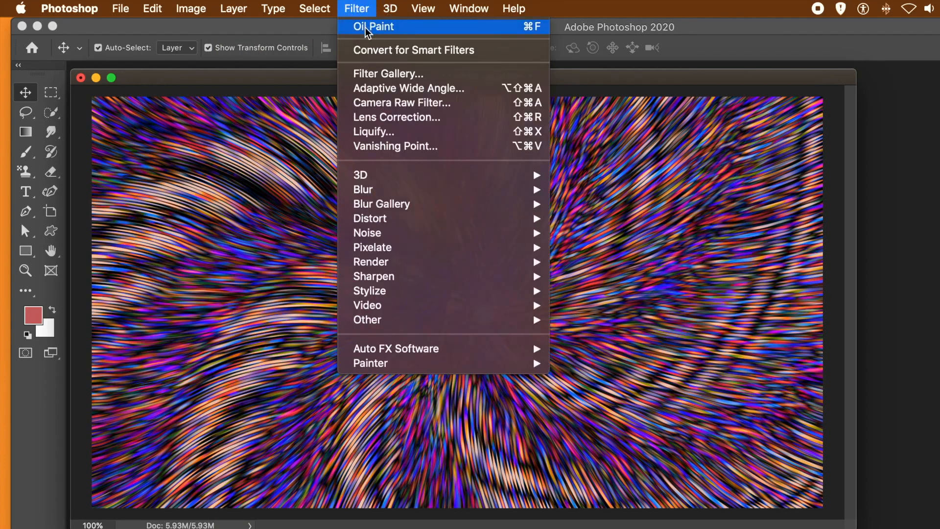
click(365, 27)
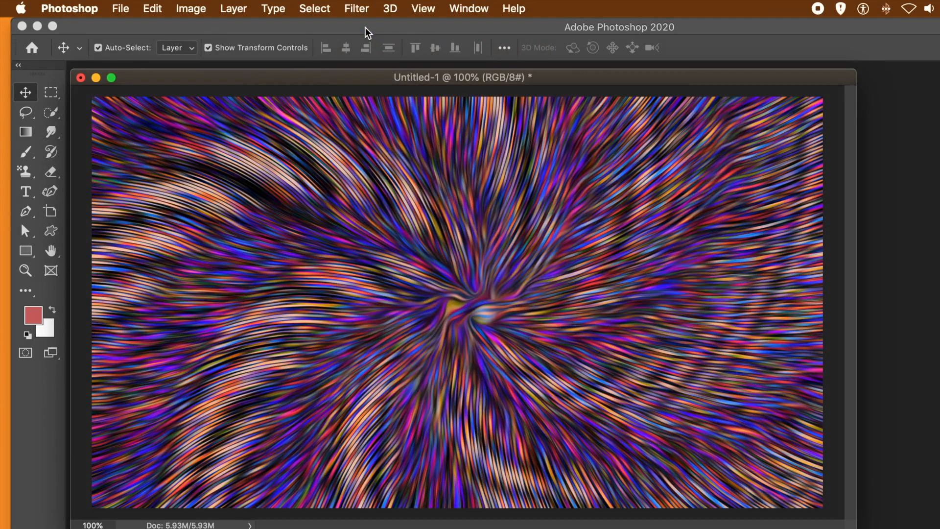
click(358, 10)
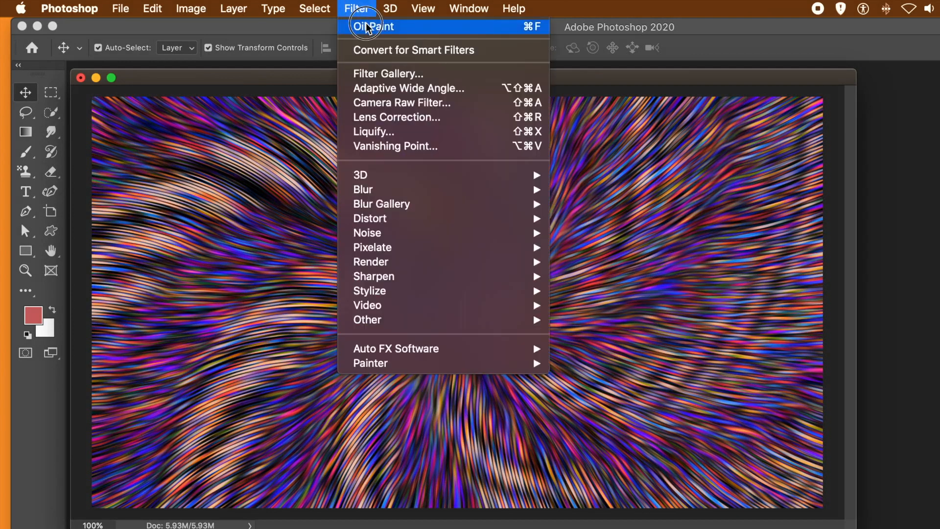
click(368, 26)
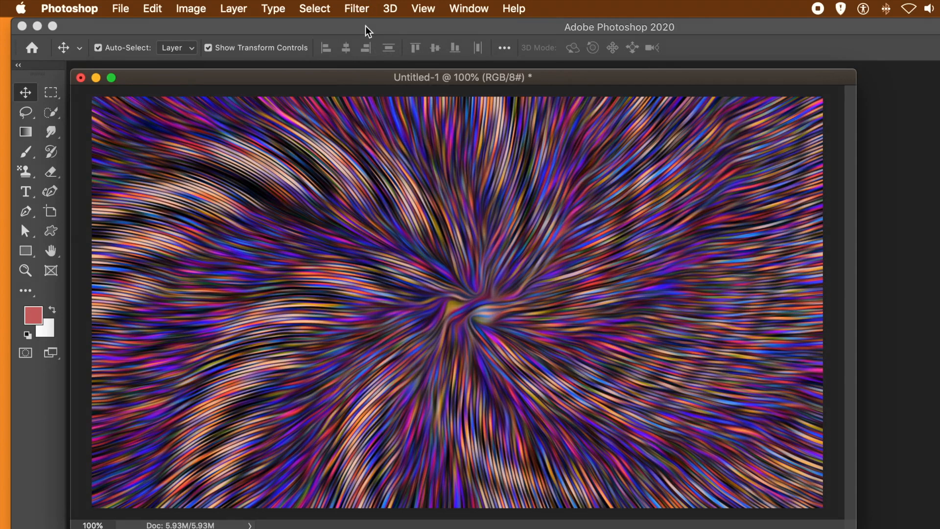
Intensify the blended artwork's colors with a Vibrance adjustment of Vibrance +26 and Saturation +67
click(186, 7)
click(243, 50)
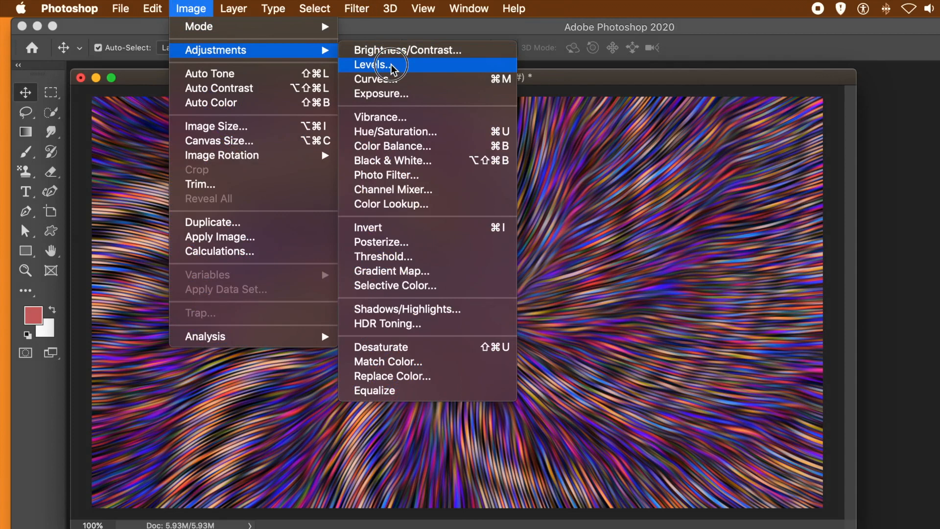
click(392, 117)
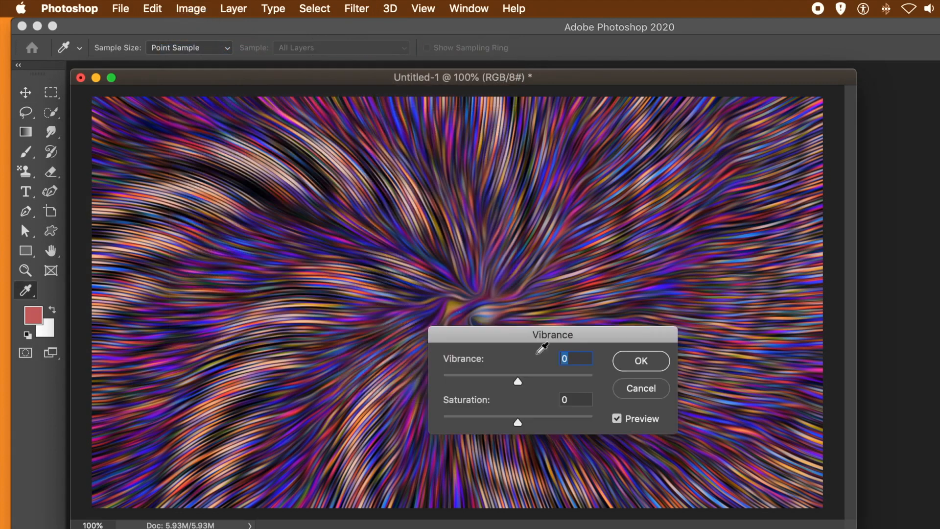
drag(533, 383, 538, 380)
drag(546, 418, 568, 418)
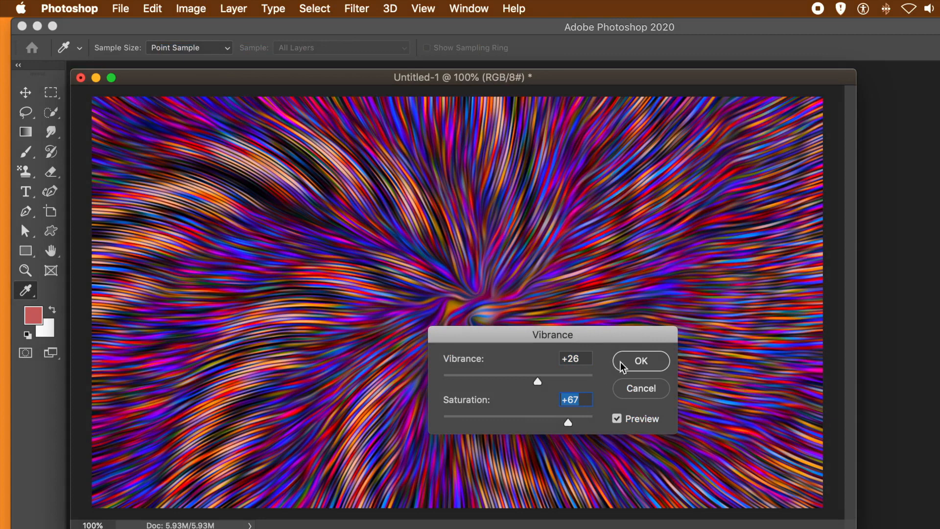
click(635, 363)
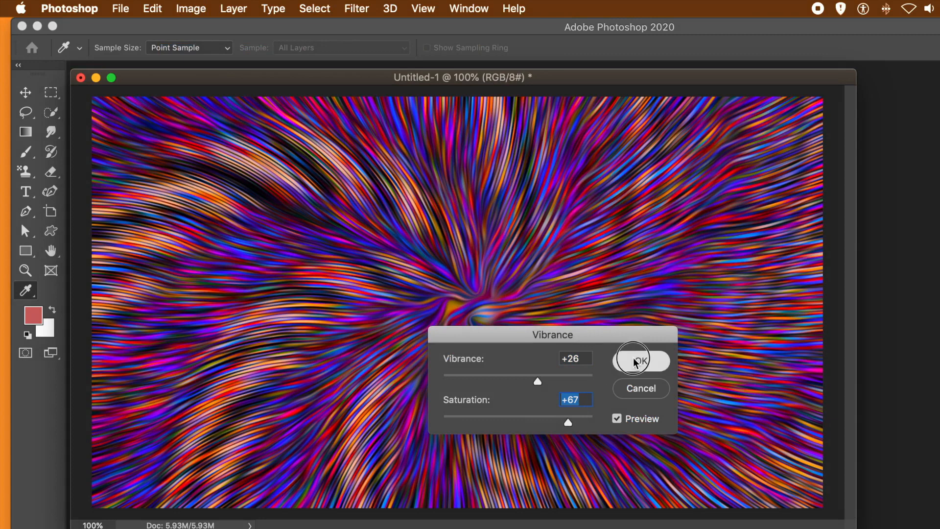
key(v)
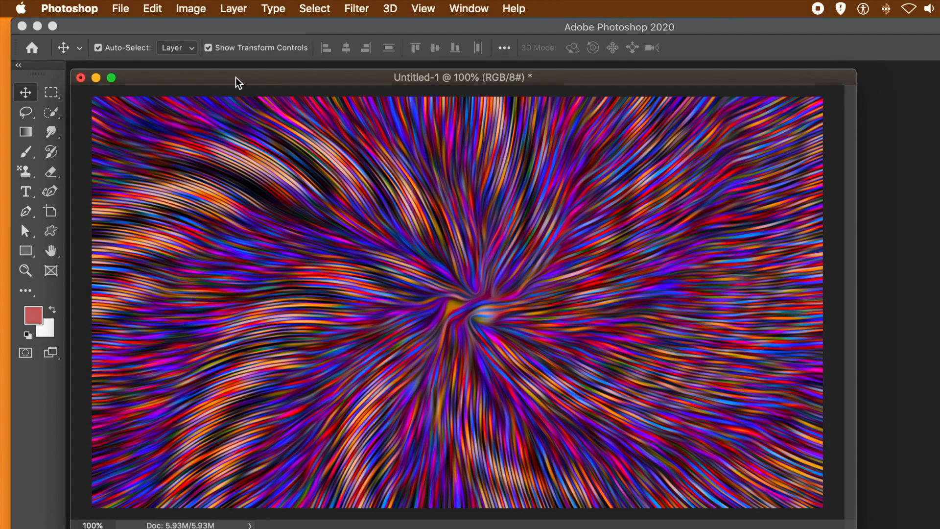